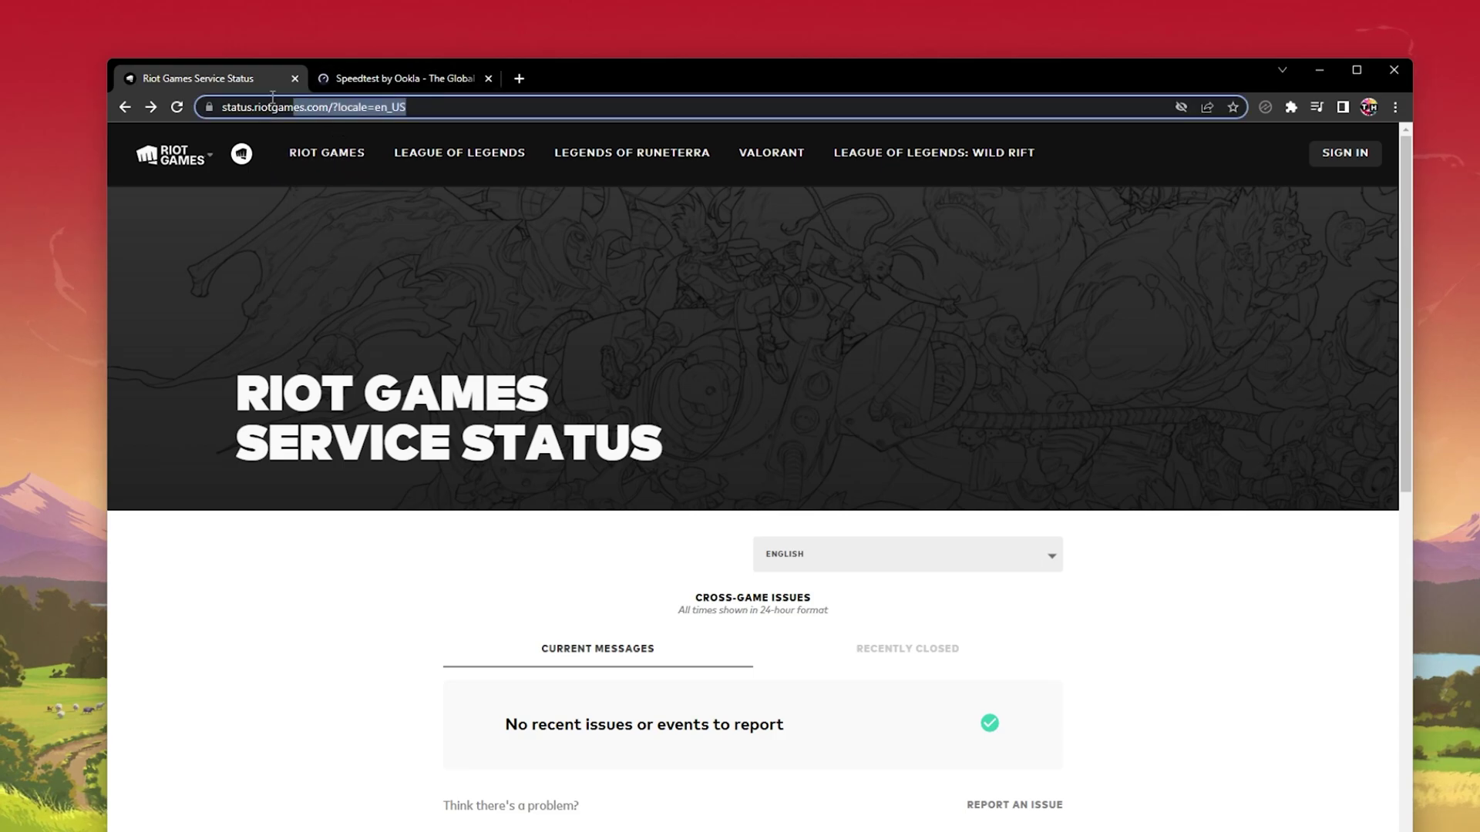
Step: Open the VALORANT service status page with the region kept at Asia Pacific
scroll(329, 581, down, 1)
scroll(329, 581, down, 5)
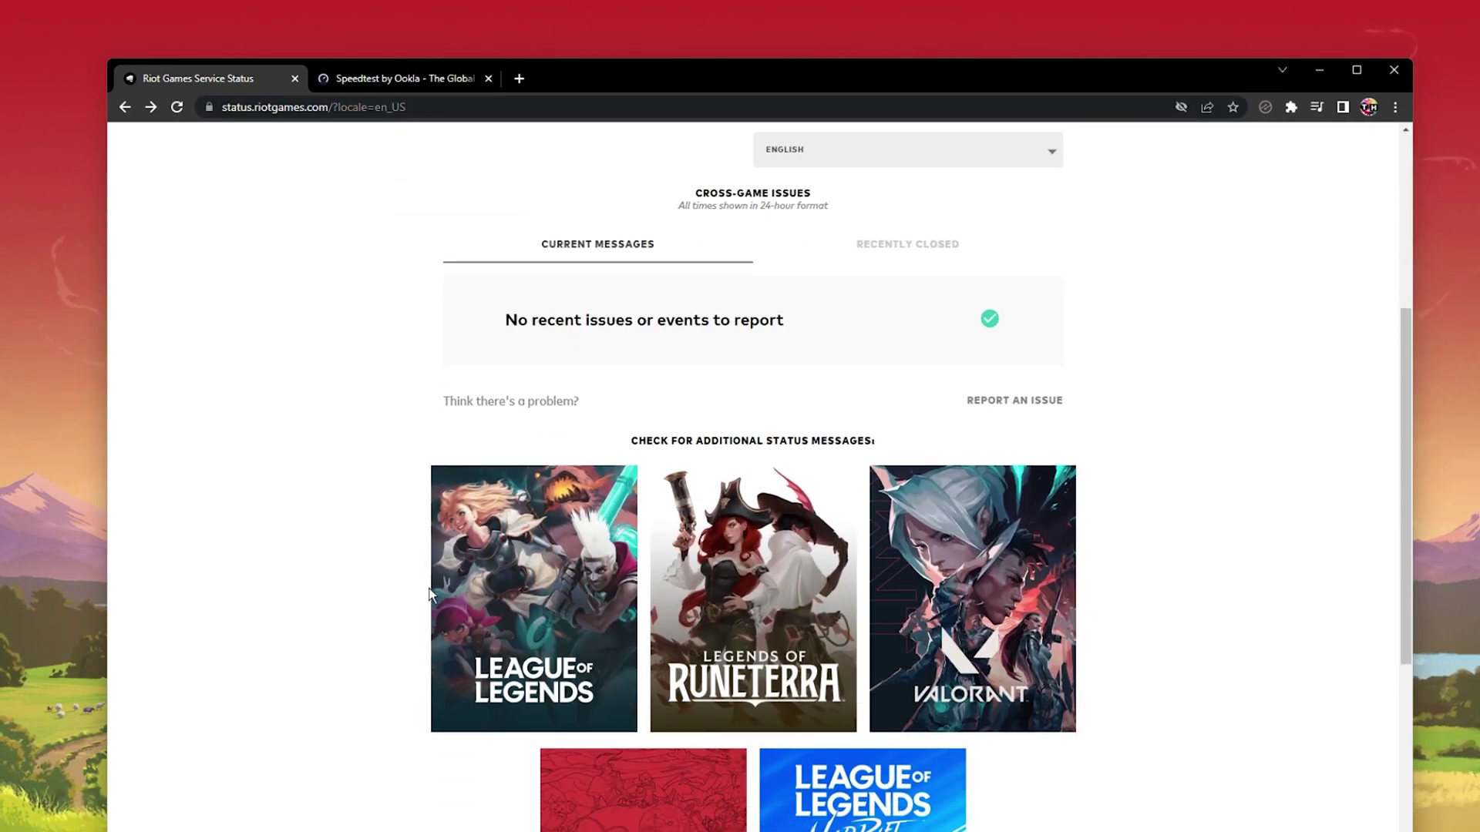
click(897, 618)
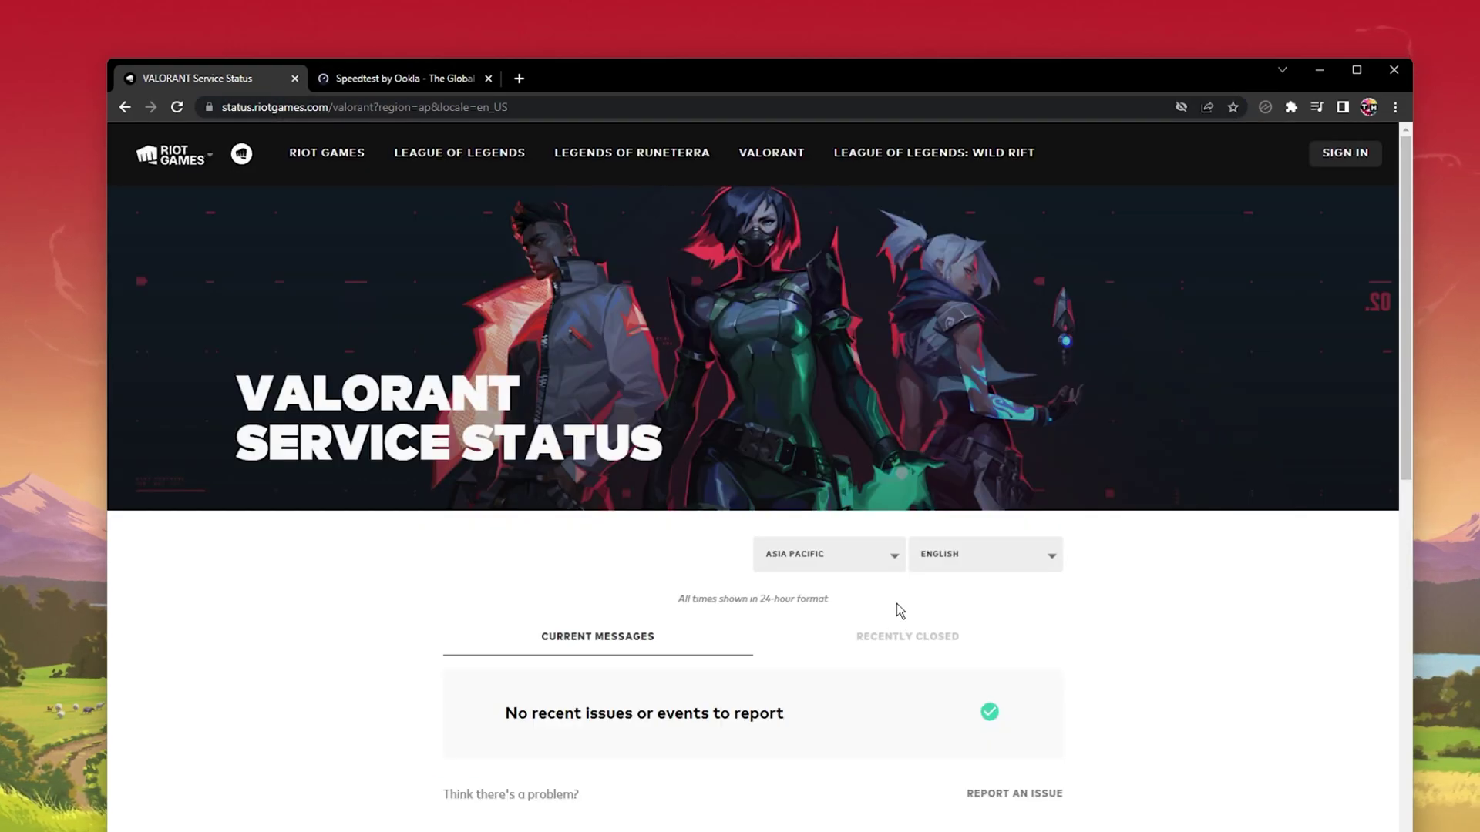
click(900, 566)
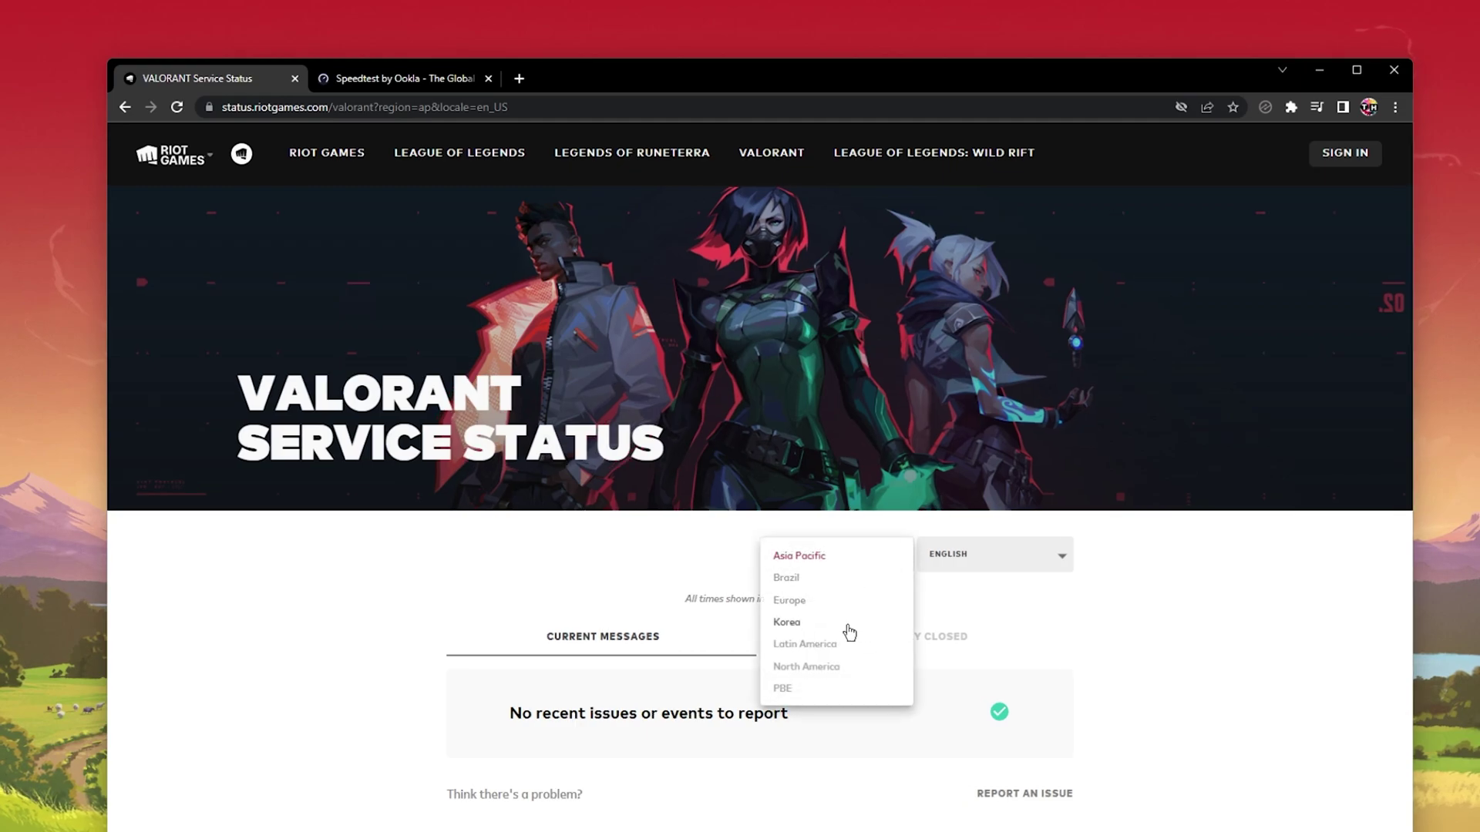
click(407, 632)
Step: Confirm no current or recently closed issues, then minimise Chrome and the Riot client
middle_click(337, 611)
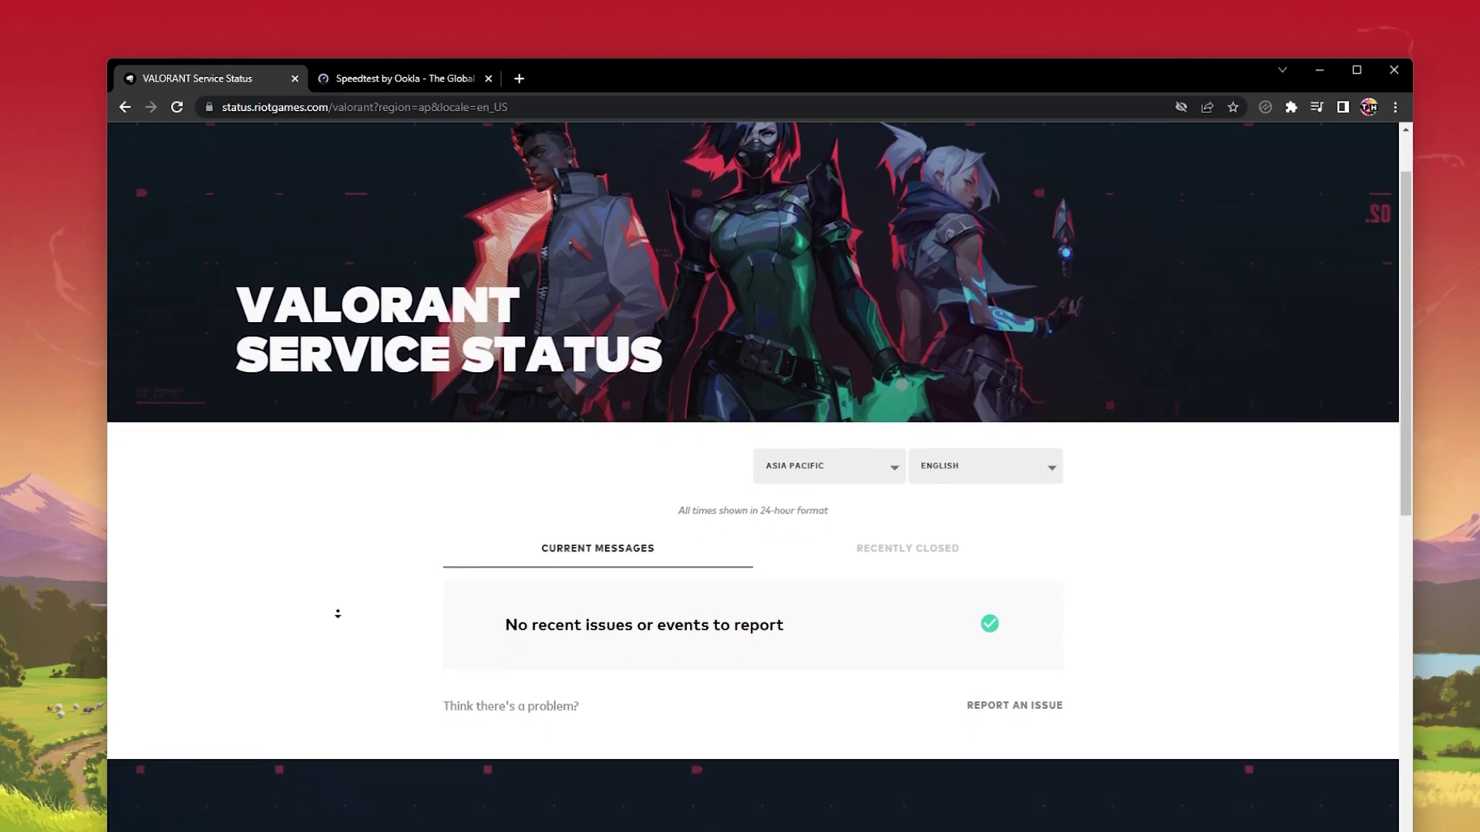
click(342, 619)
click(892, 523)
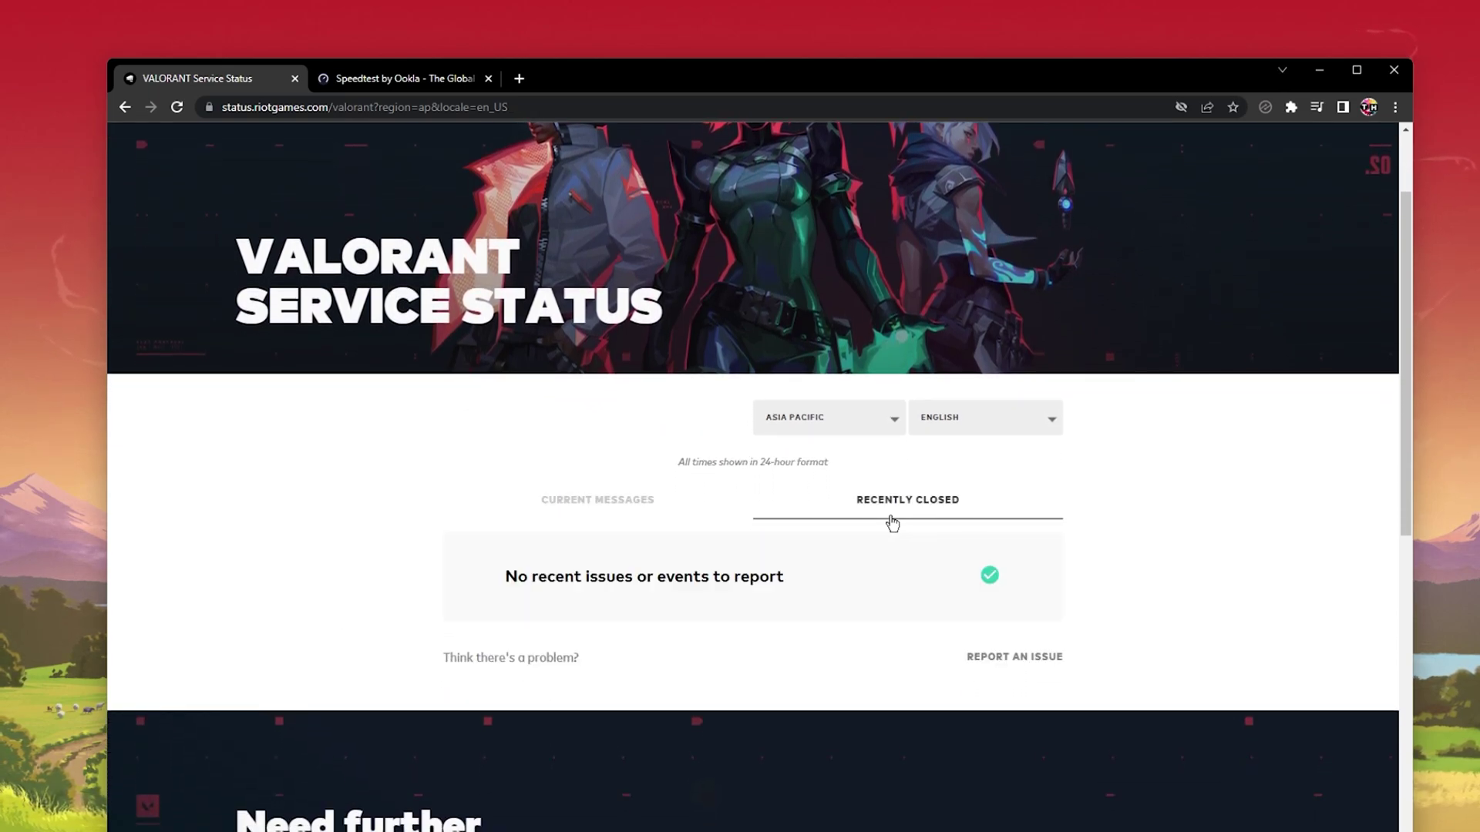
click(1325, 71)
click(1225, 154)
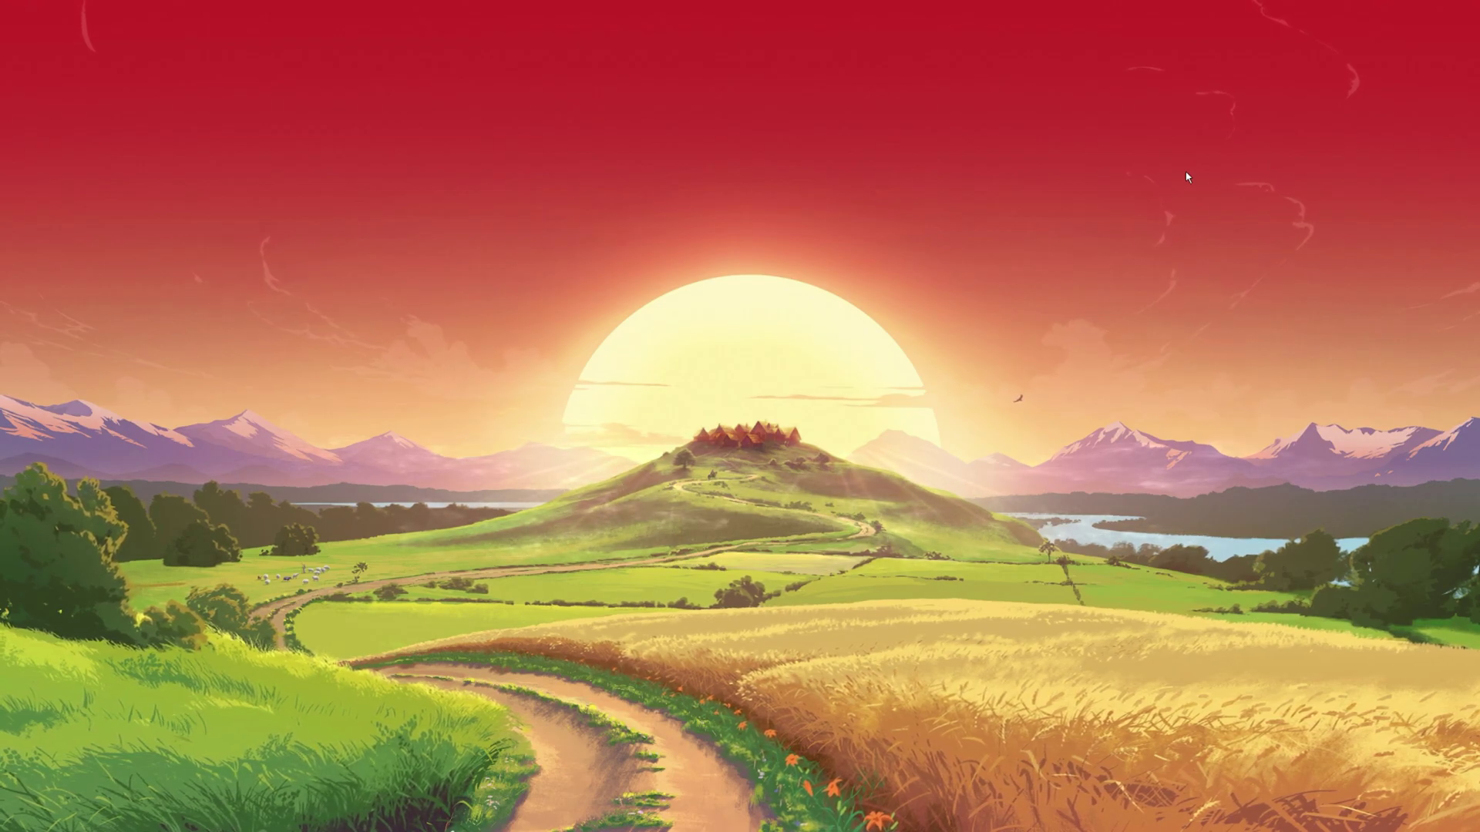
Step: Bring up the Riot Client from Start search and close it
key(super)
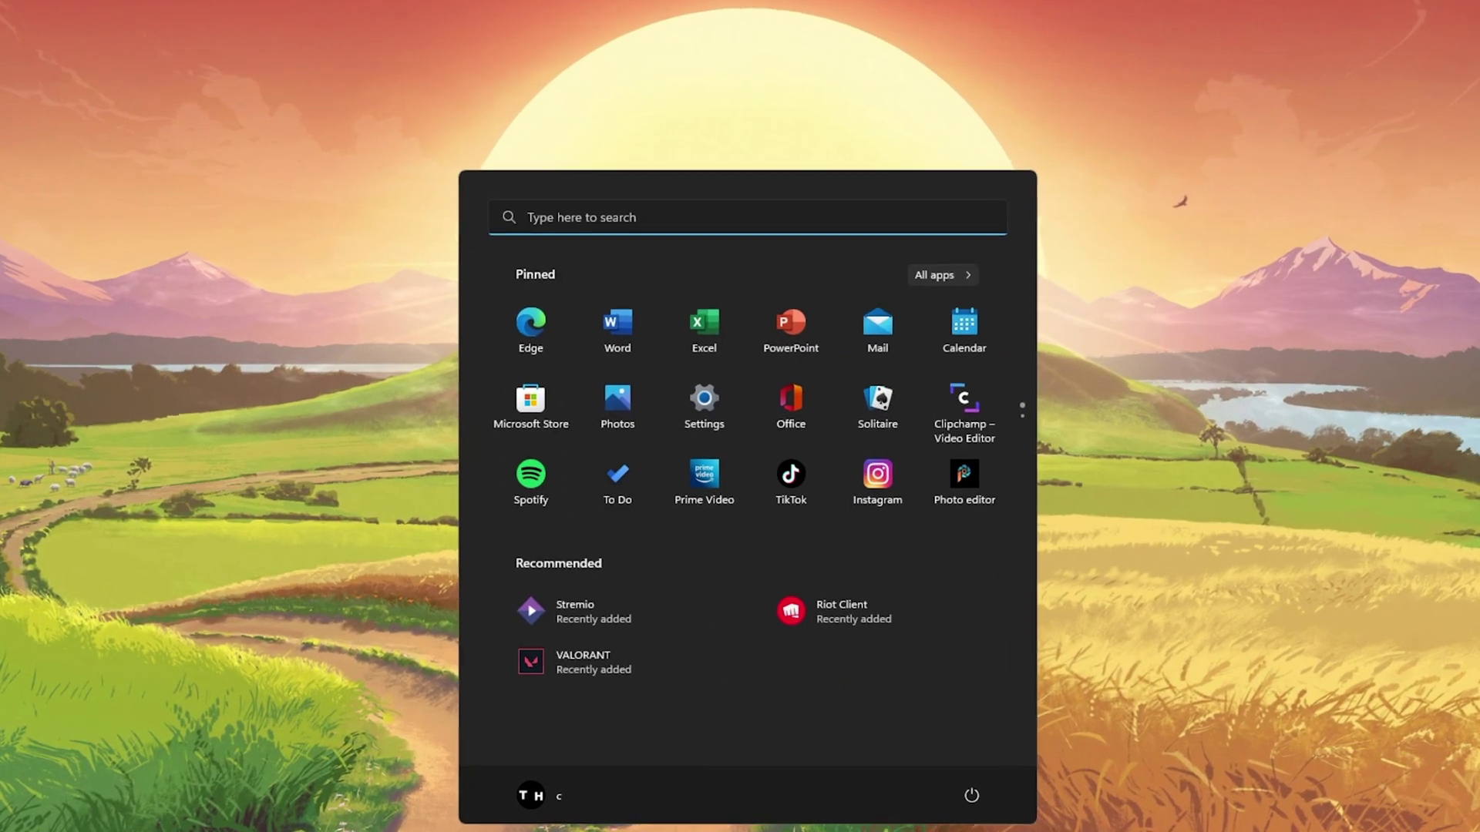
text(rio)
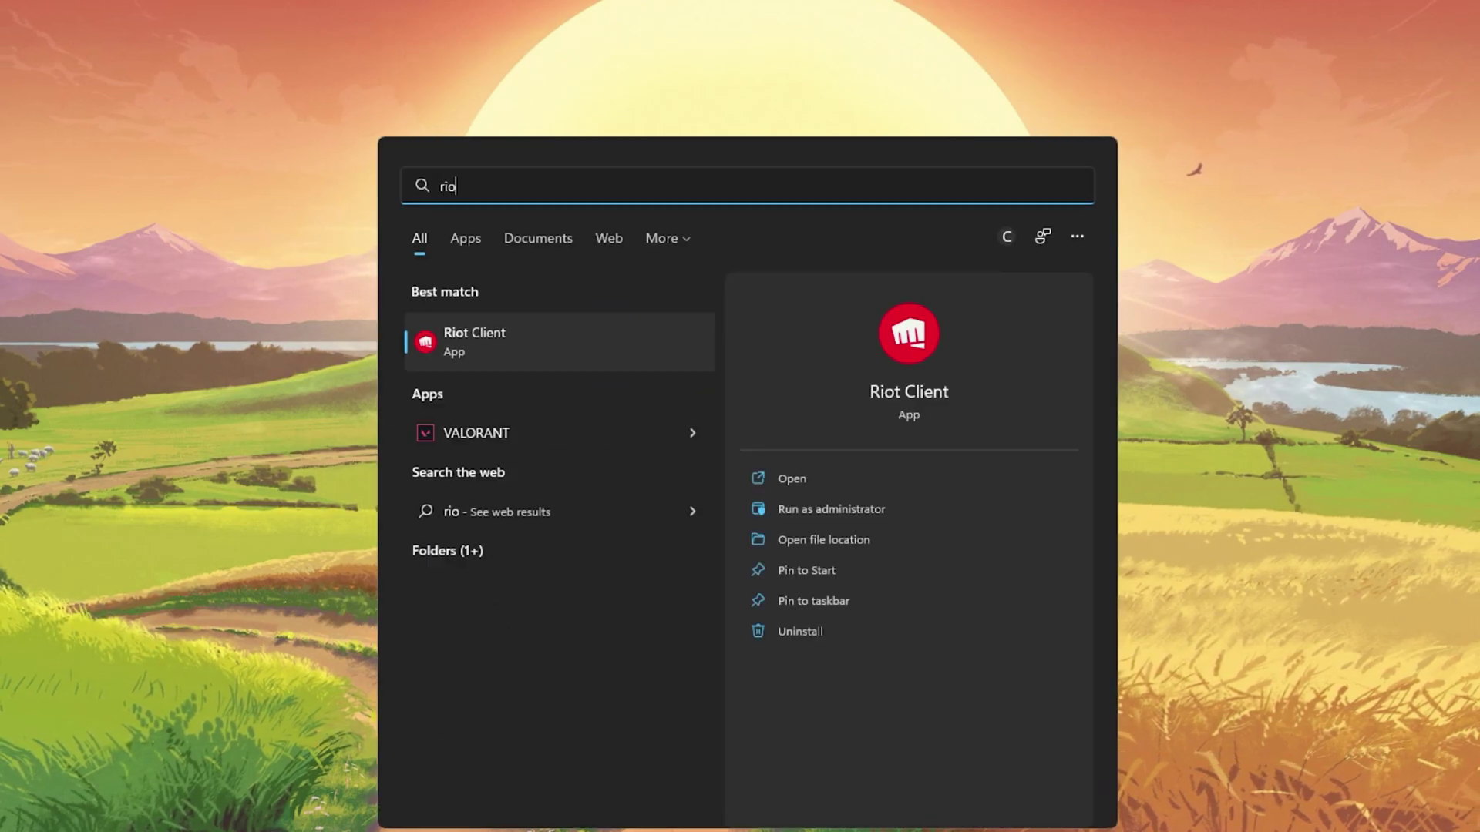
key(Return)
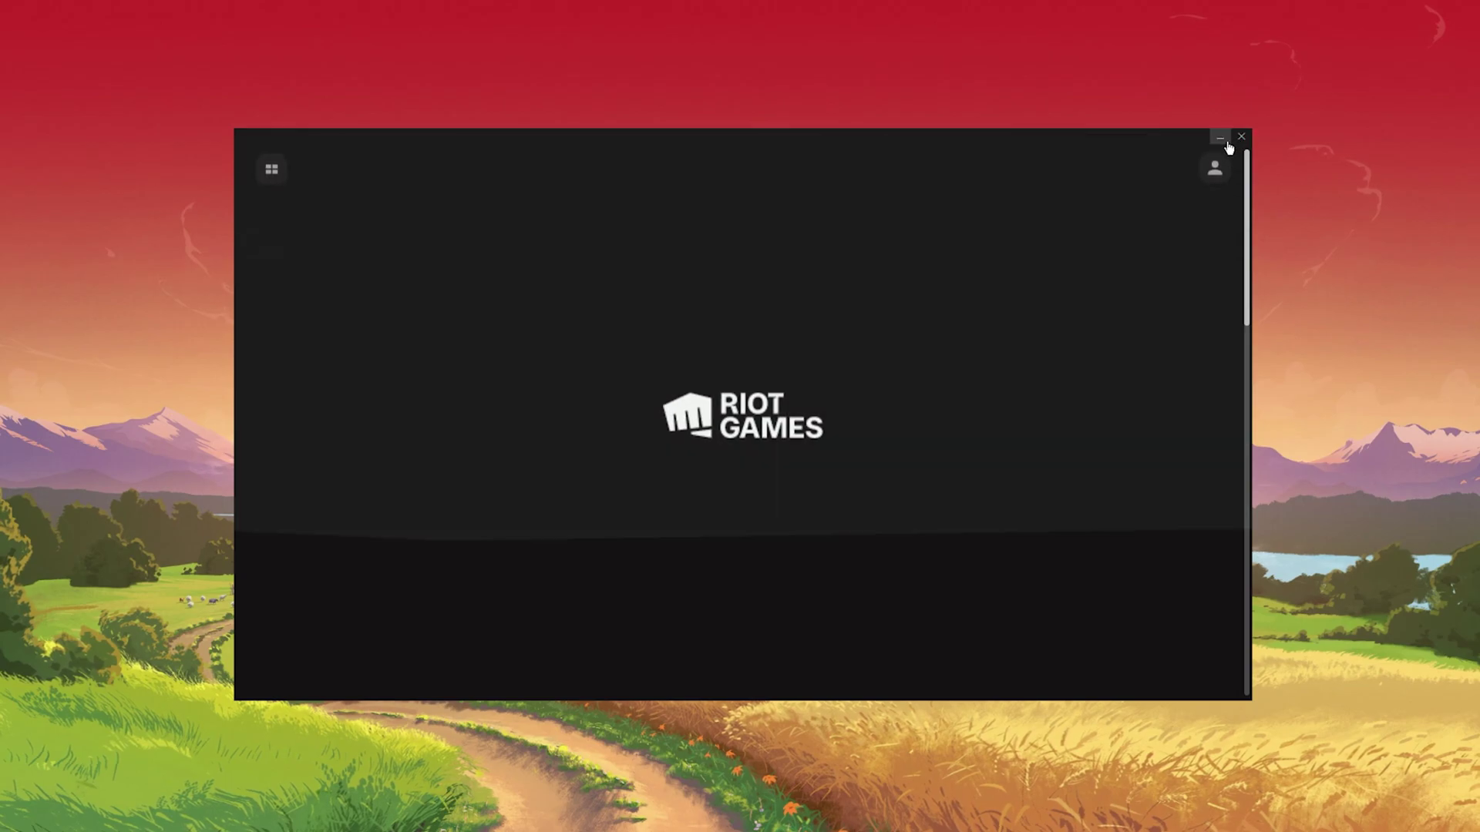
click(1227, 141)
Step: Launch Resource Monitor from Task Manager's Performance page
key(super)
text(task)
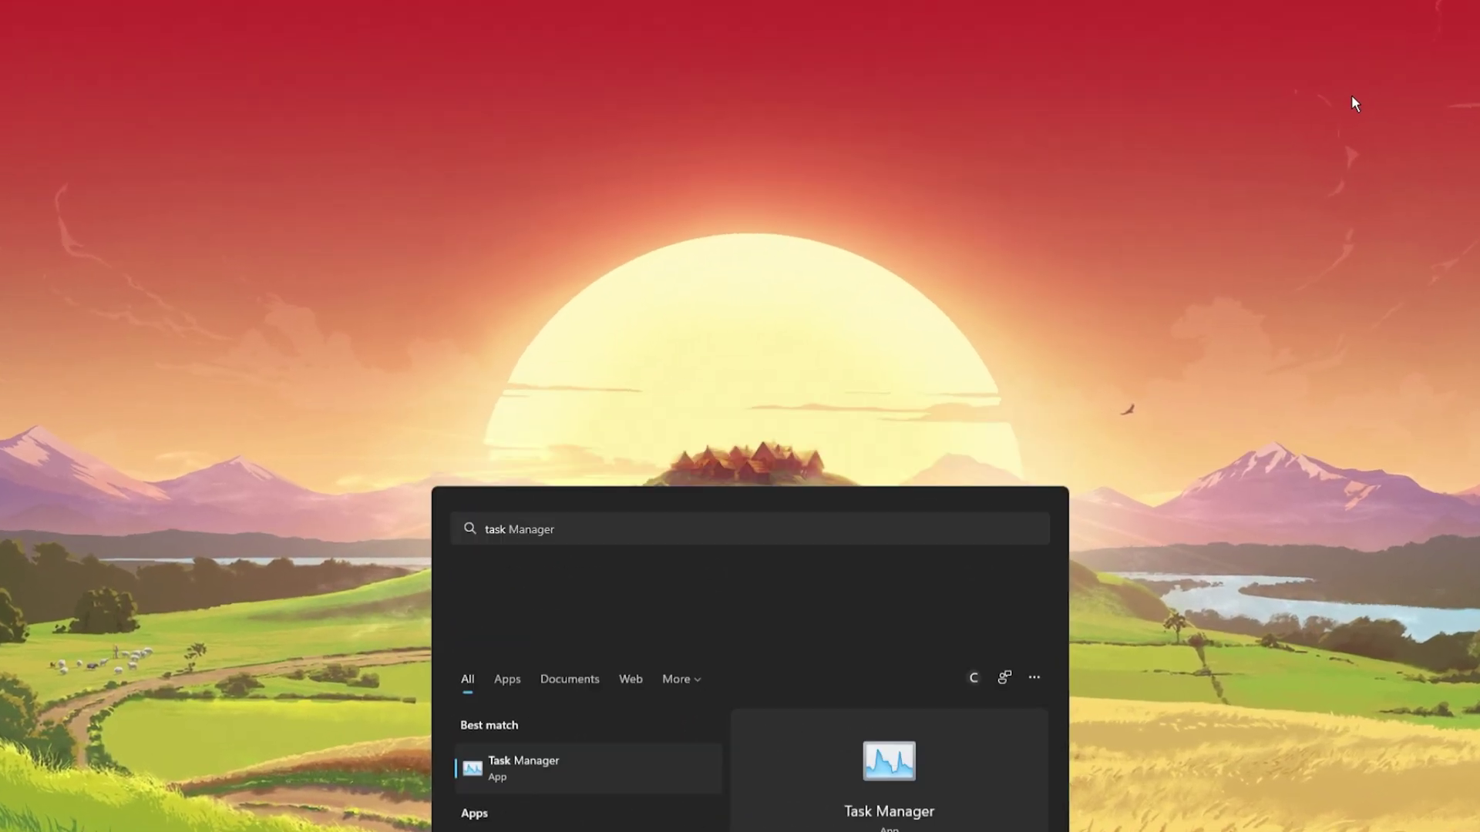
key(Return)
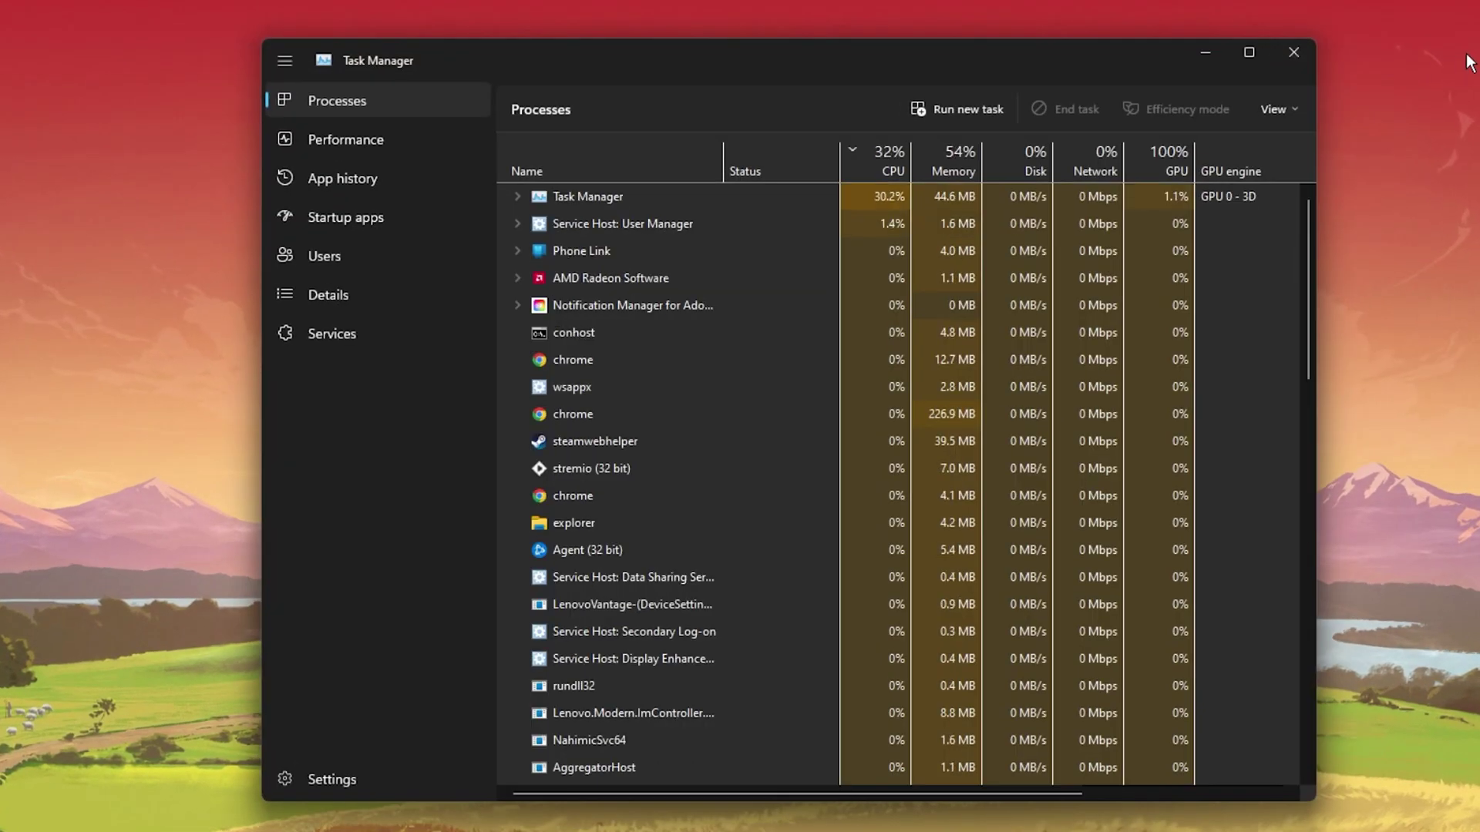
click(327, 146)
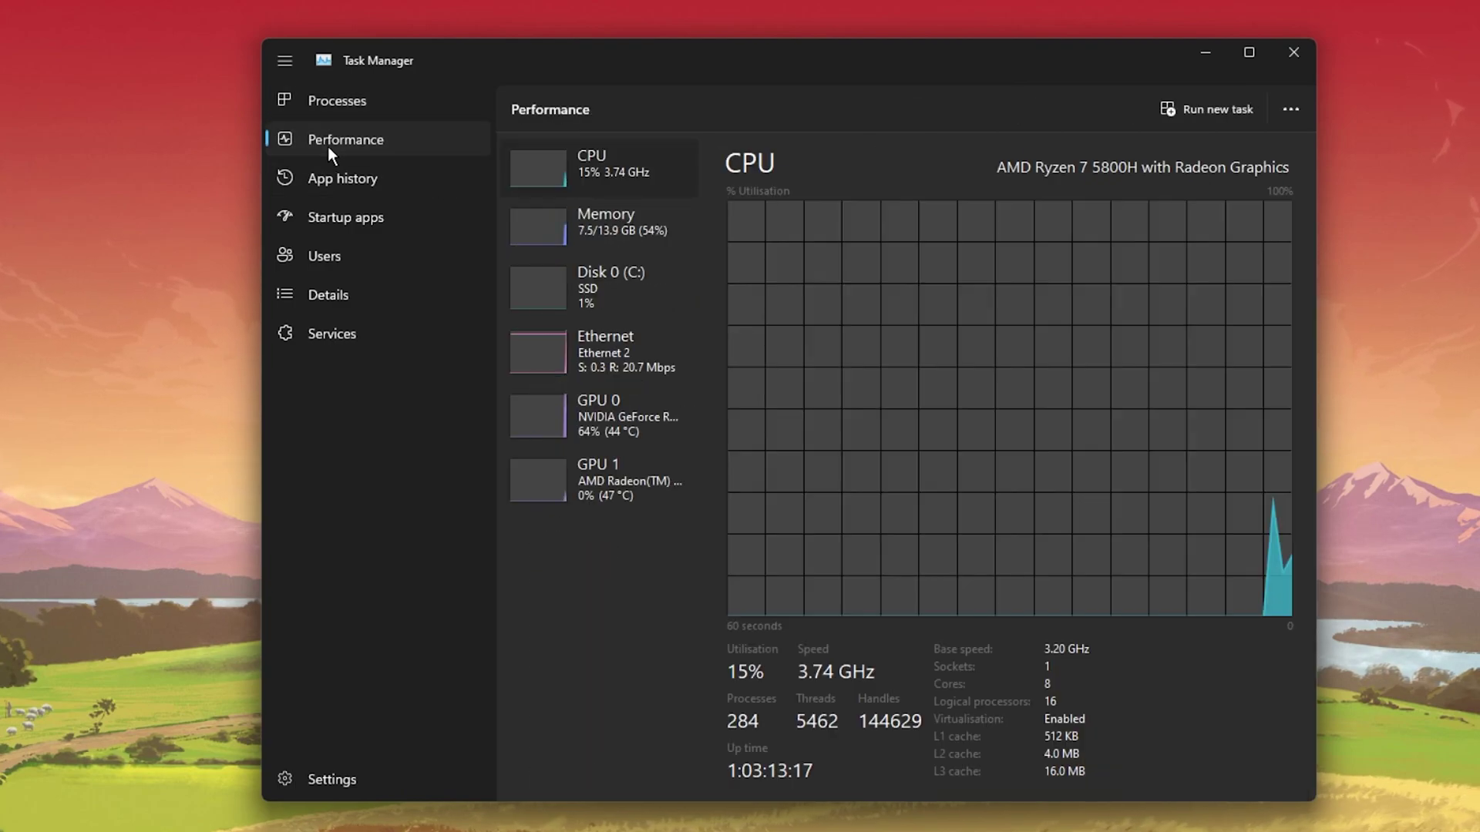
click(1292, 108)
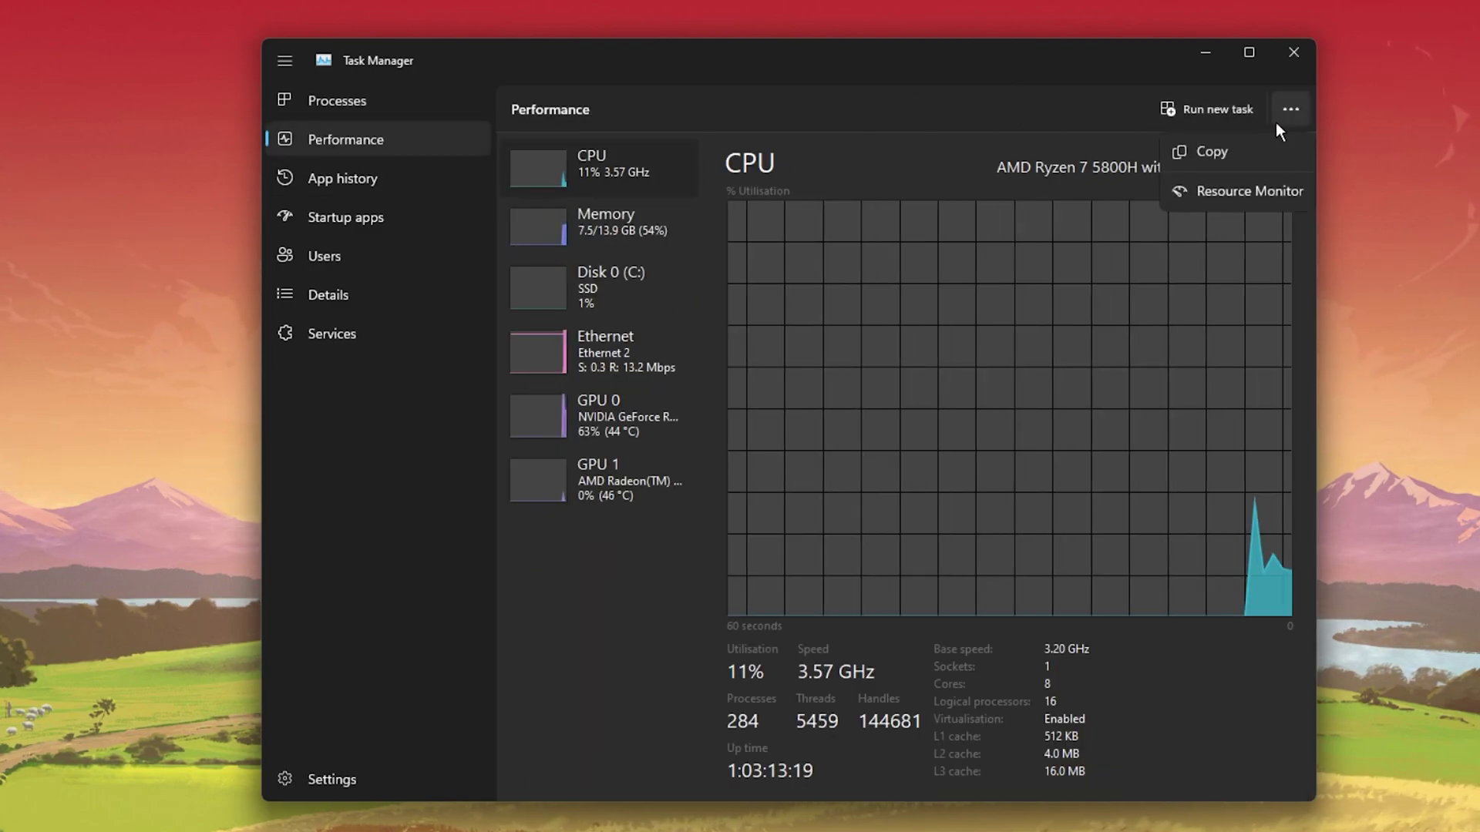
click(1227, 191)
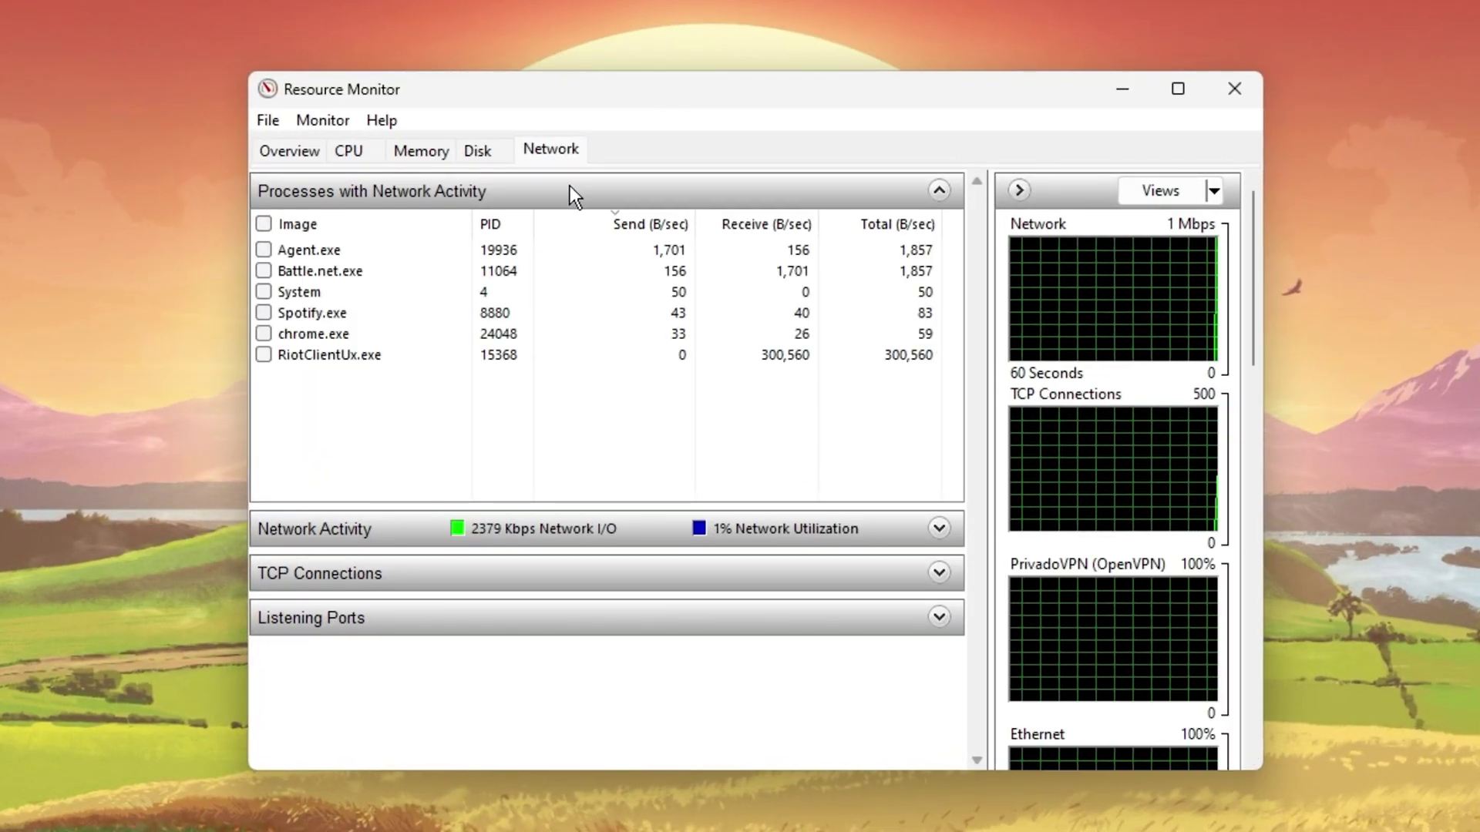
Step: Expand Processes with Network Activity and view the End Process option for chrome.exe
click(570, 187)
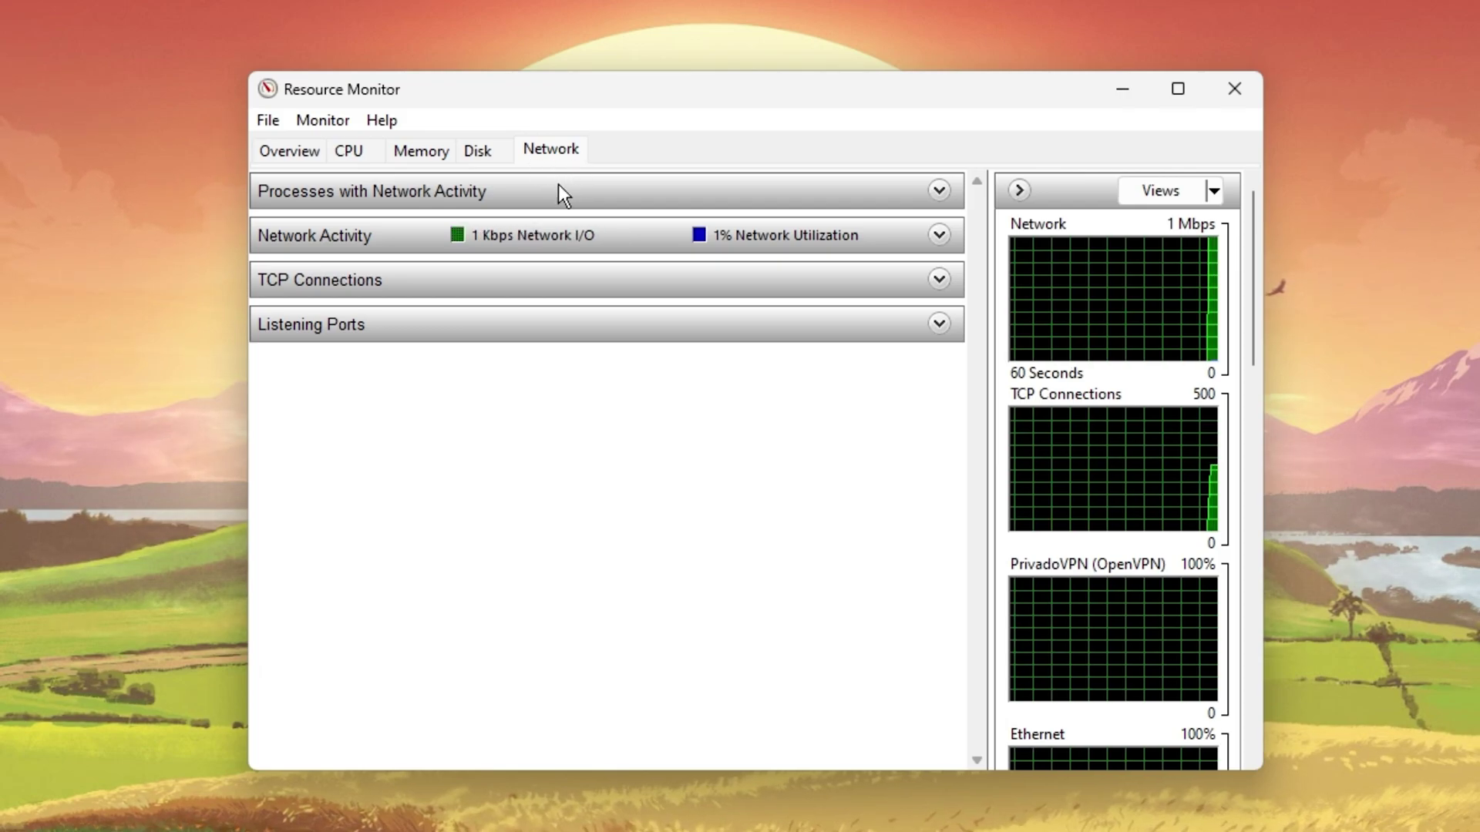
click(560, 188)
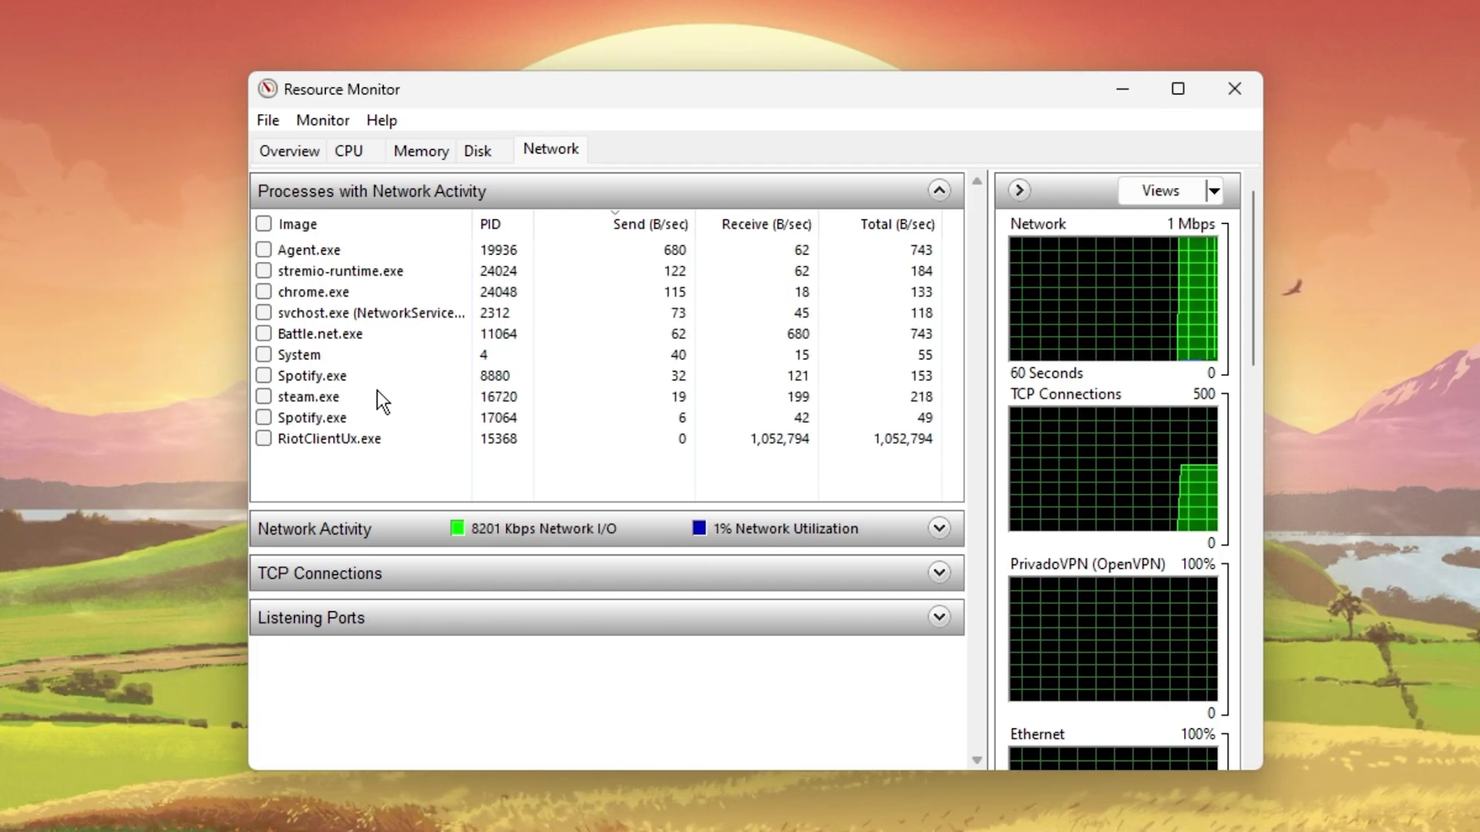
right_click(418, 267)
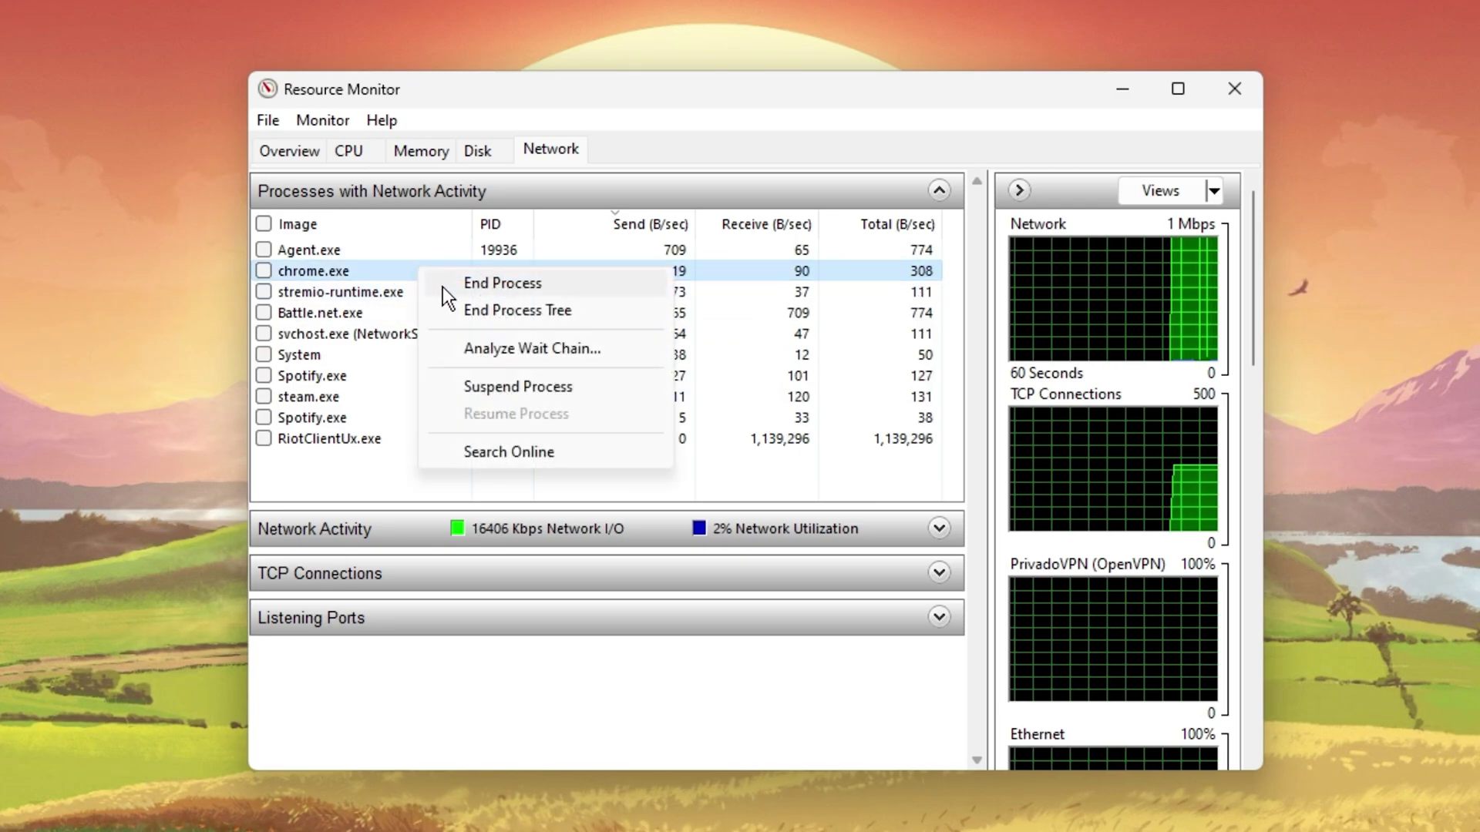
click(381, 353)
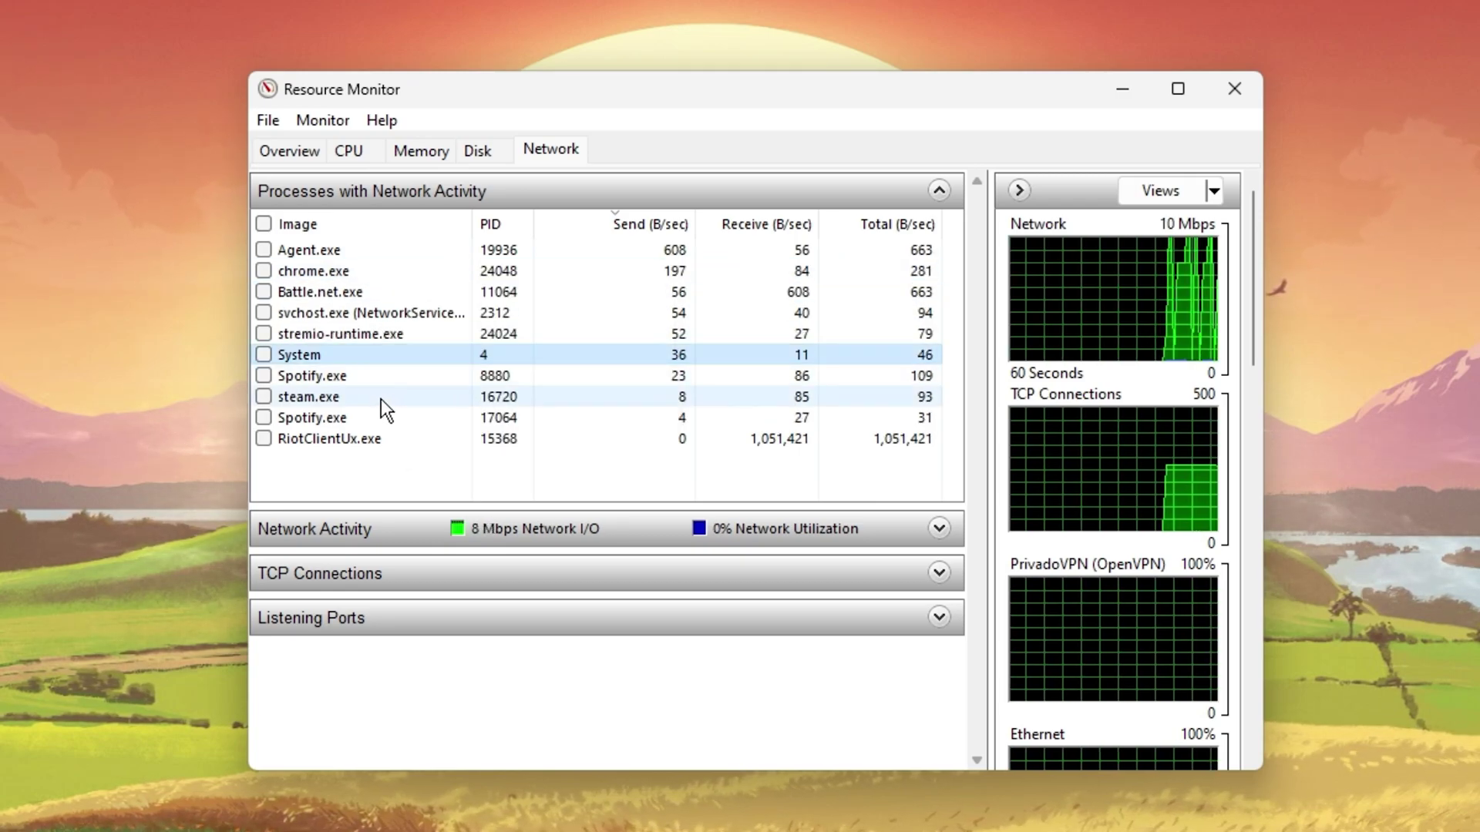
Step: View the End Process option for steam.exe, then close Resource Monitor
click(396, 397)
right_click(414, 394)
click(387, 398)
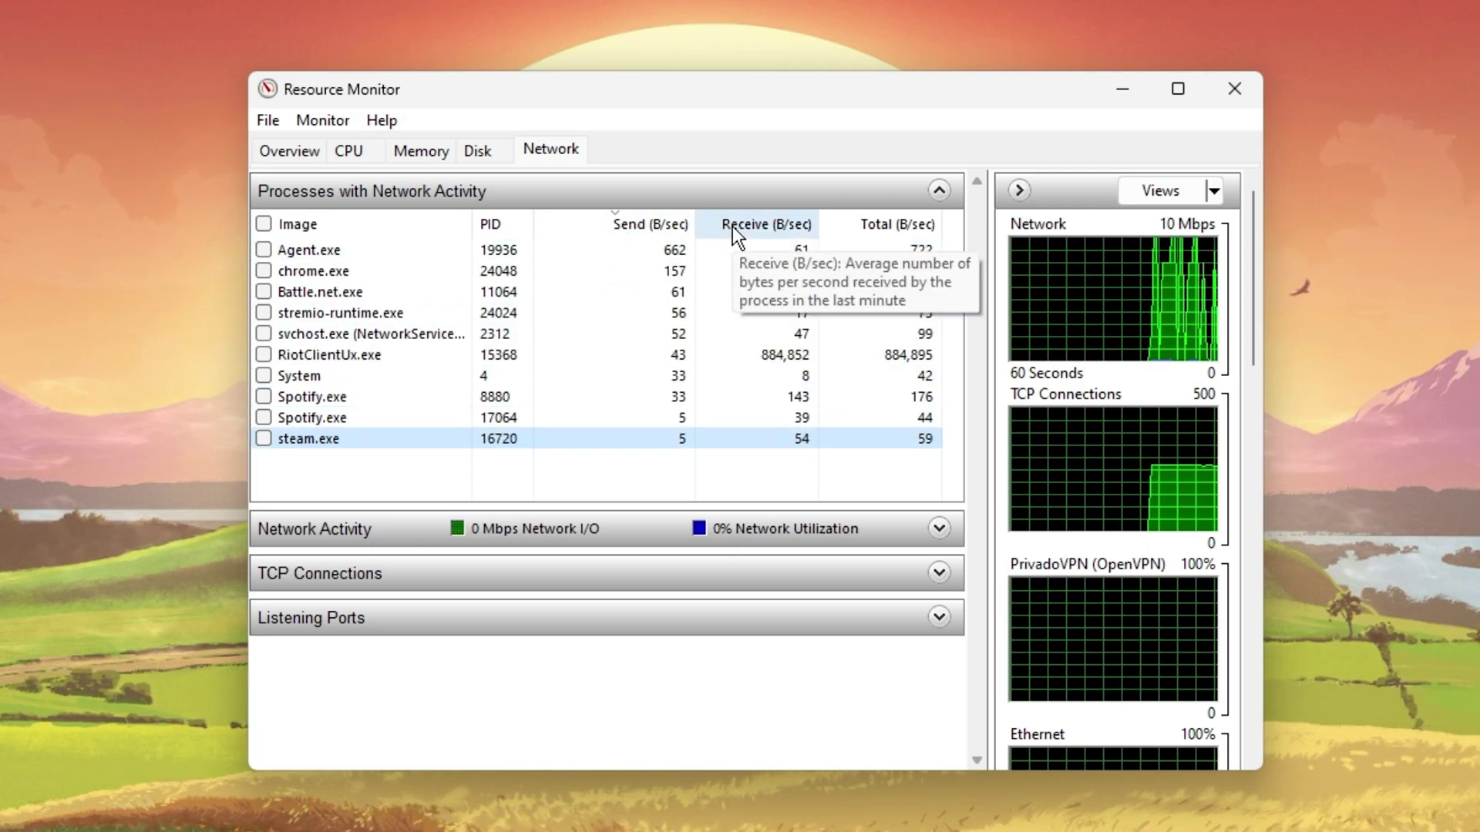
click(937, 191)
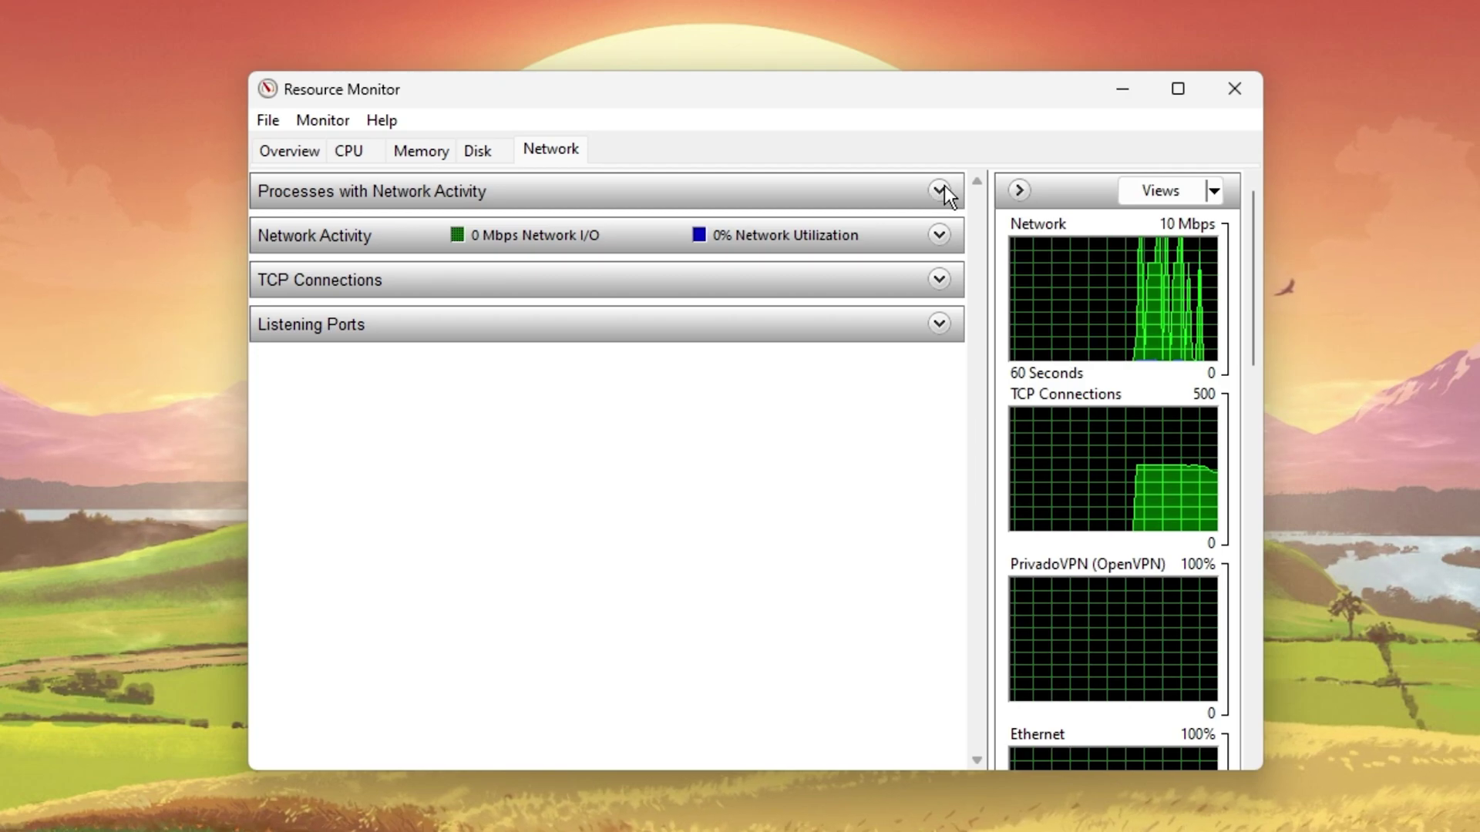
click(1233, 89)
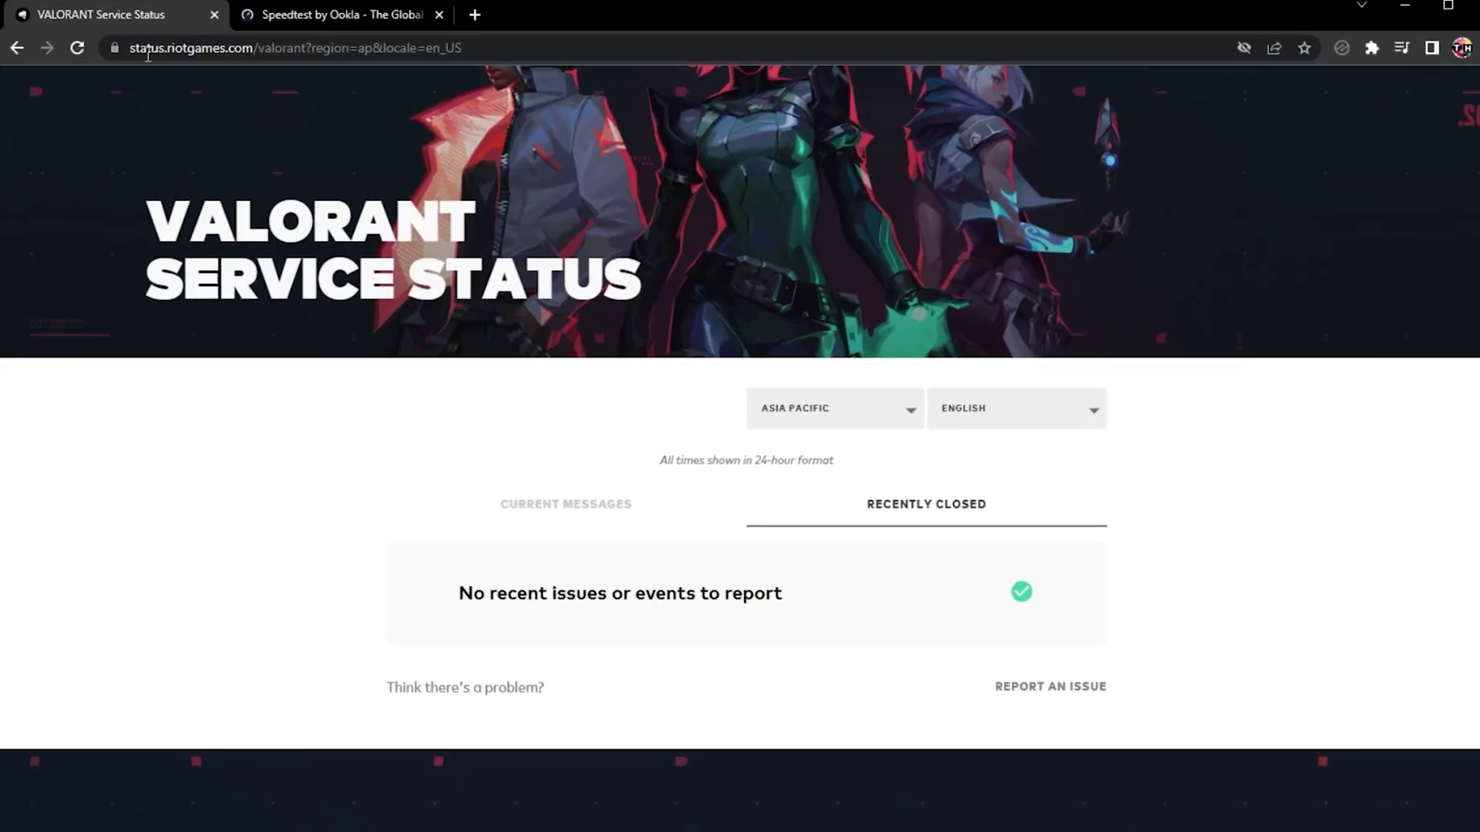
Step: Run a Speedtest reading 2 ms ping and 9.62 Mbps download, then minimise Chrome
click(270, 15)
click(702, 497)
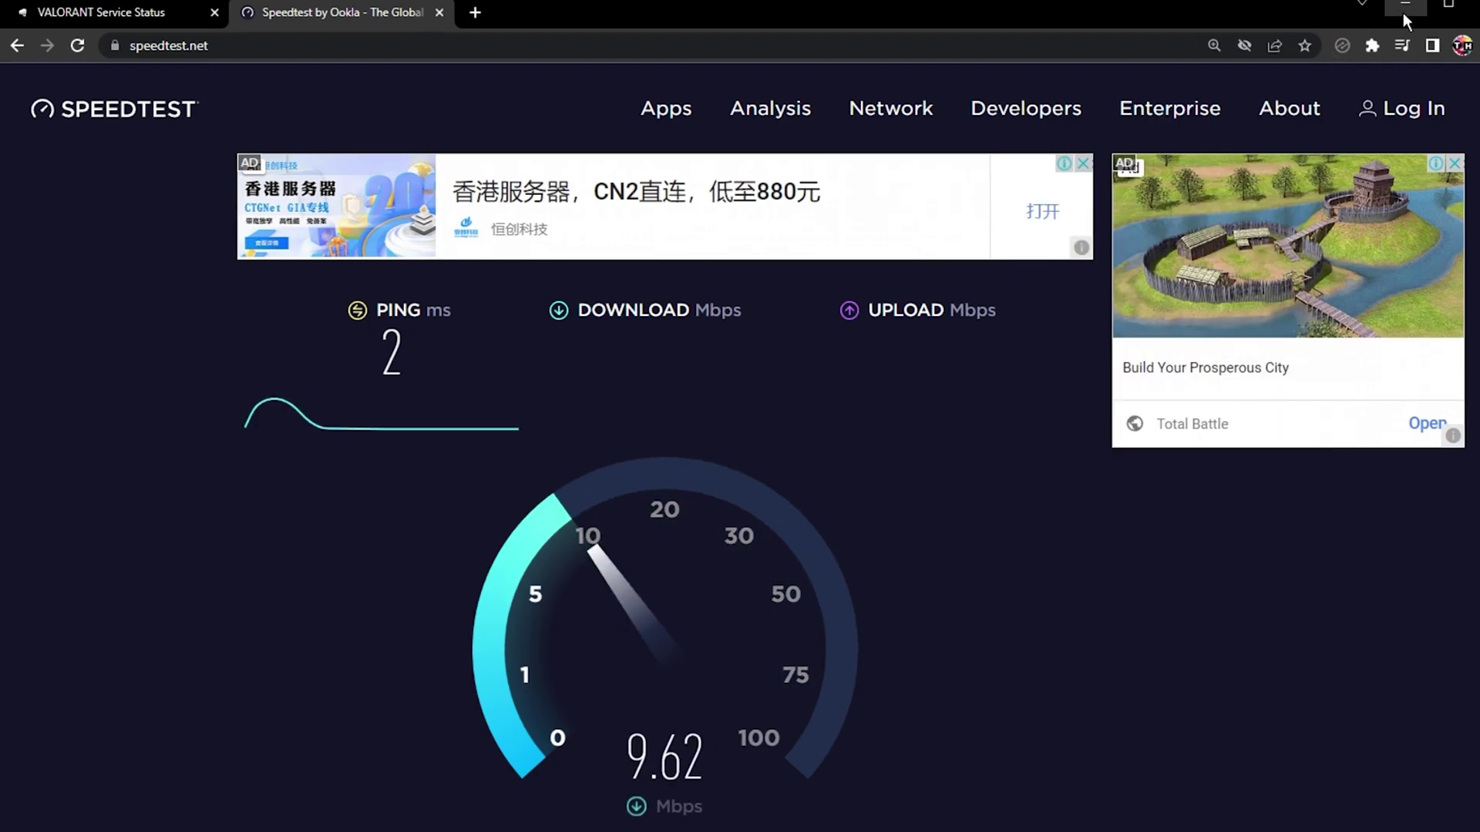
click(1404, 7)
key(super)
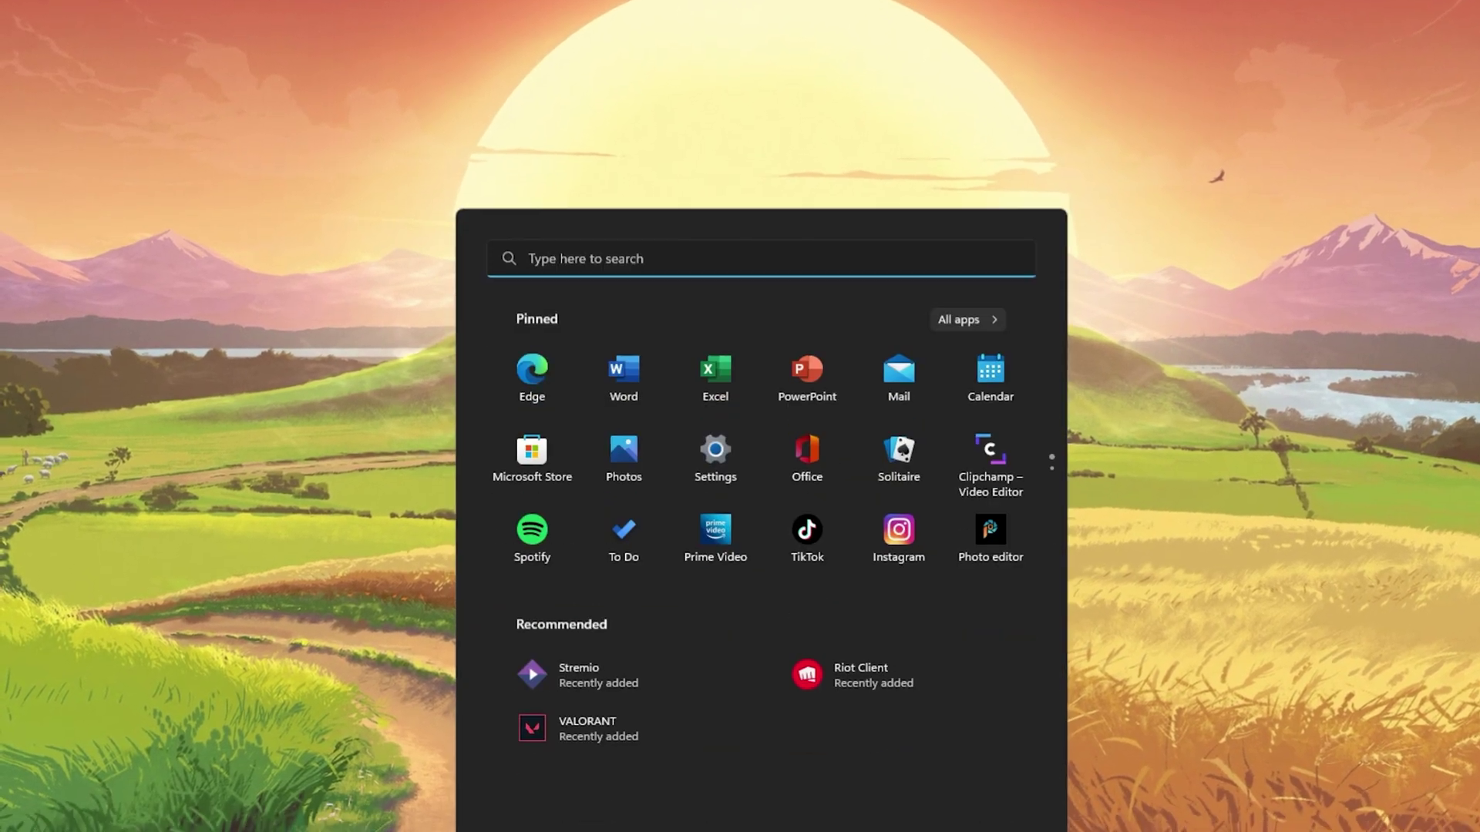
Step: Open VPN settings, confirm PrivadoVPN is not connected, and close Settings
text(vpn settings)
key(Return)
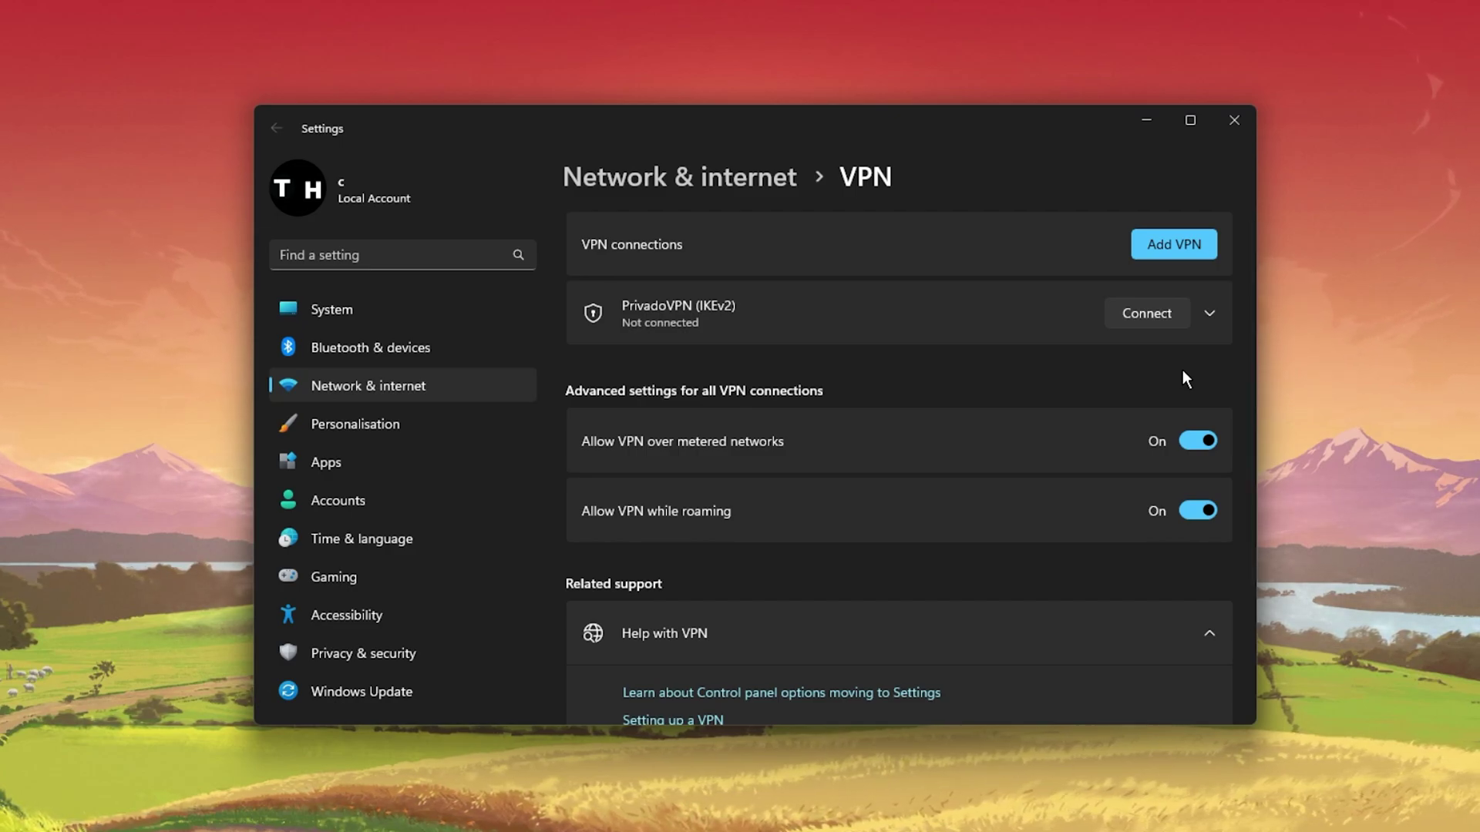
click(1242, 118)
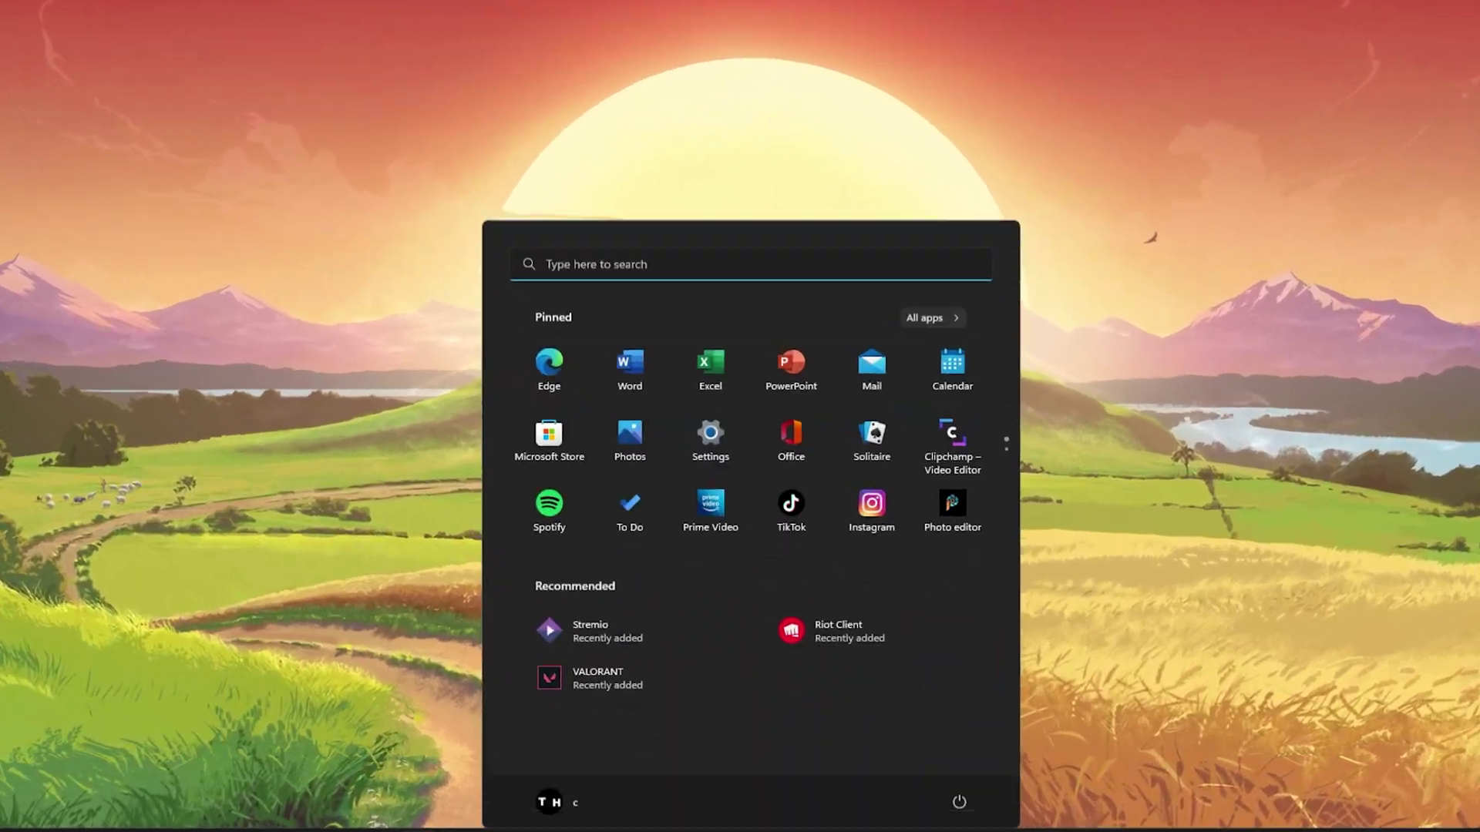
Step: Open the Ethernet 2 status from Control Panel's Network and Sharing Centre, then close the Centre
text(control)
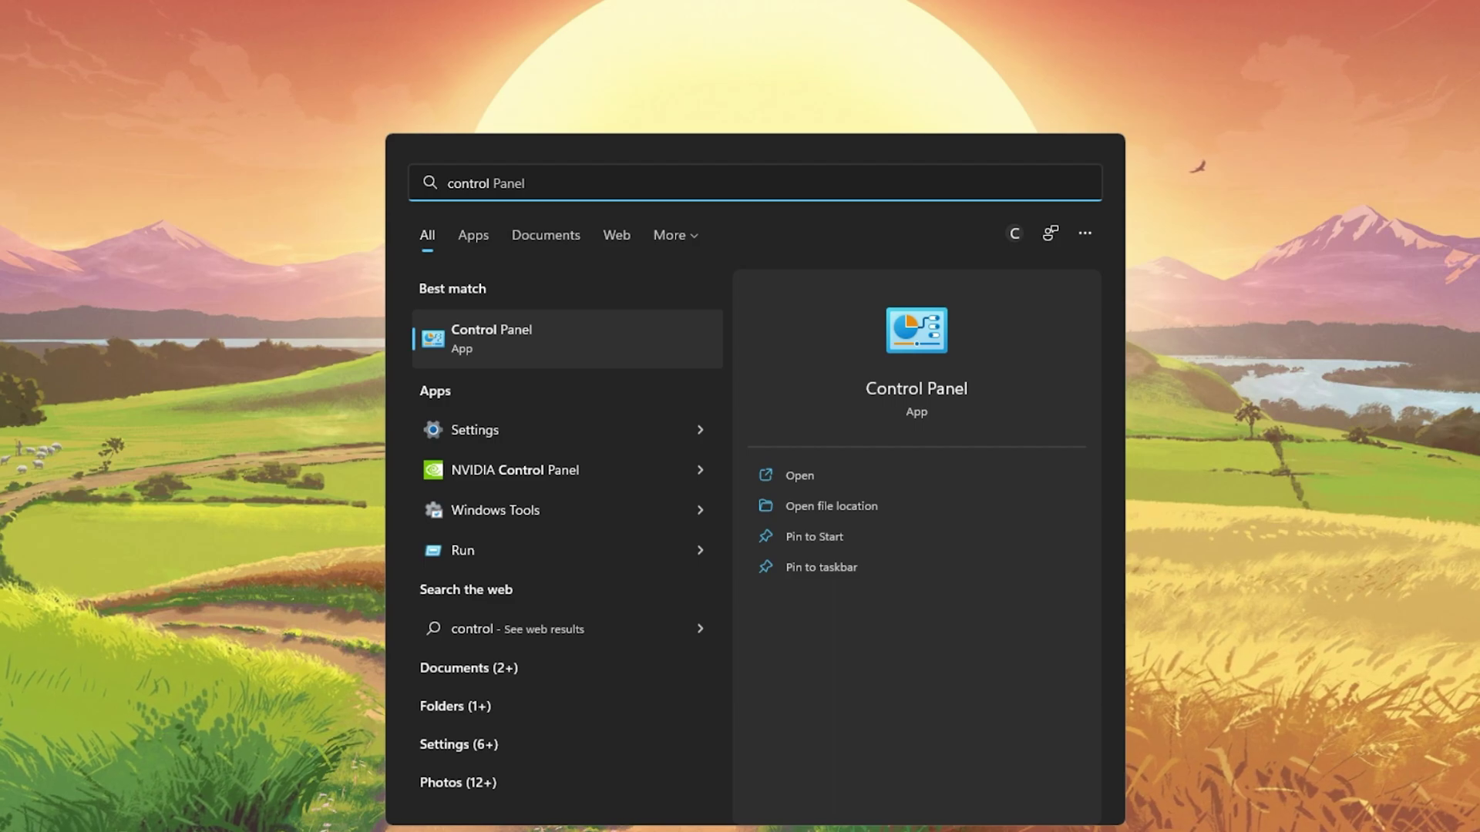
key(Return)
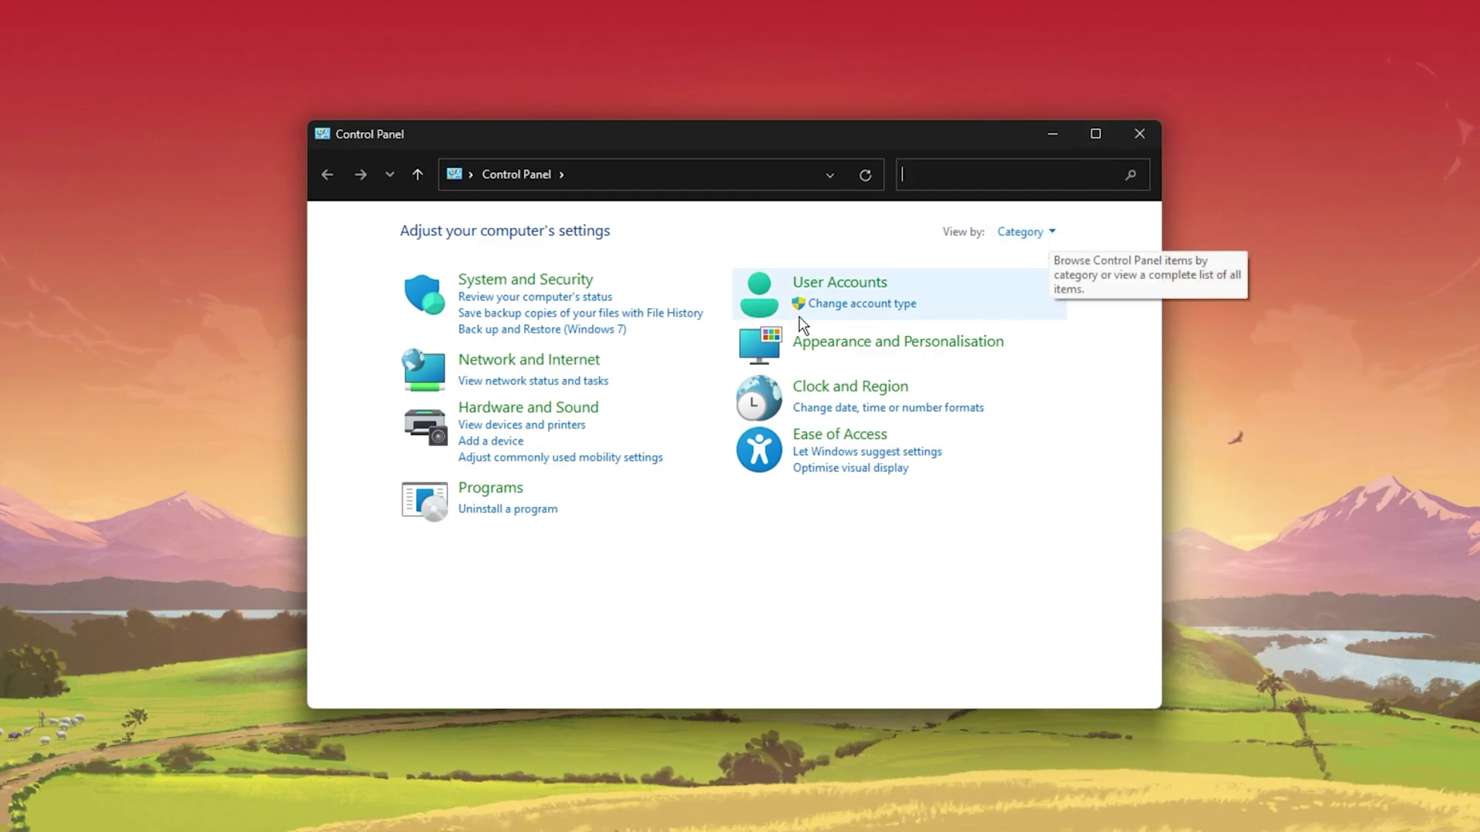
click(528, 360)
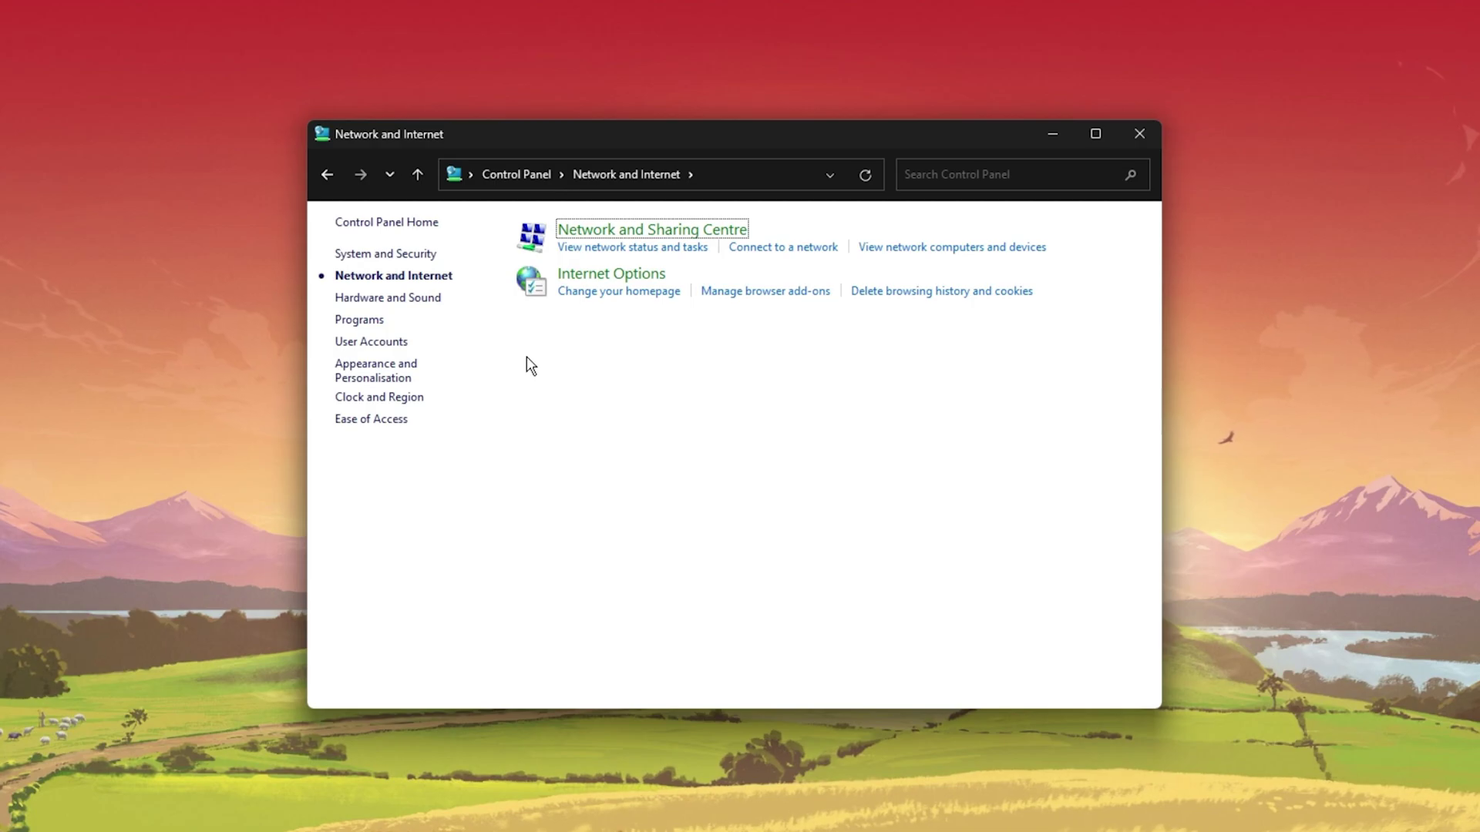
click(597, 233)
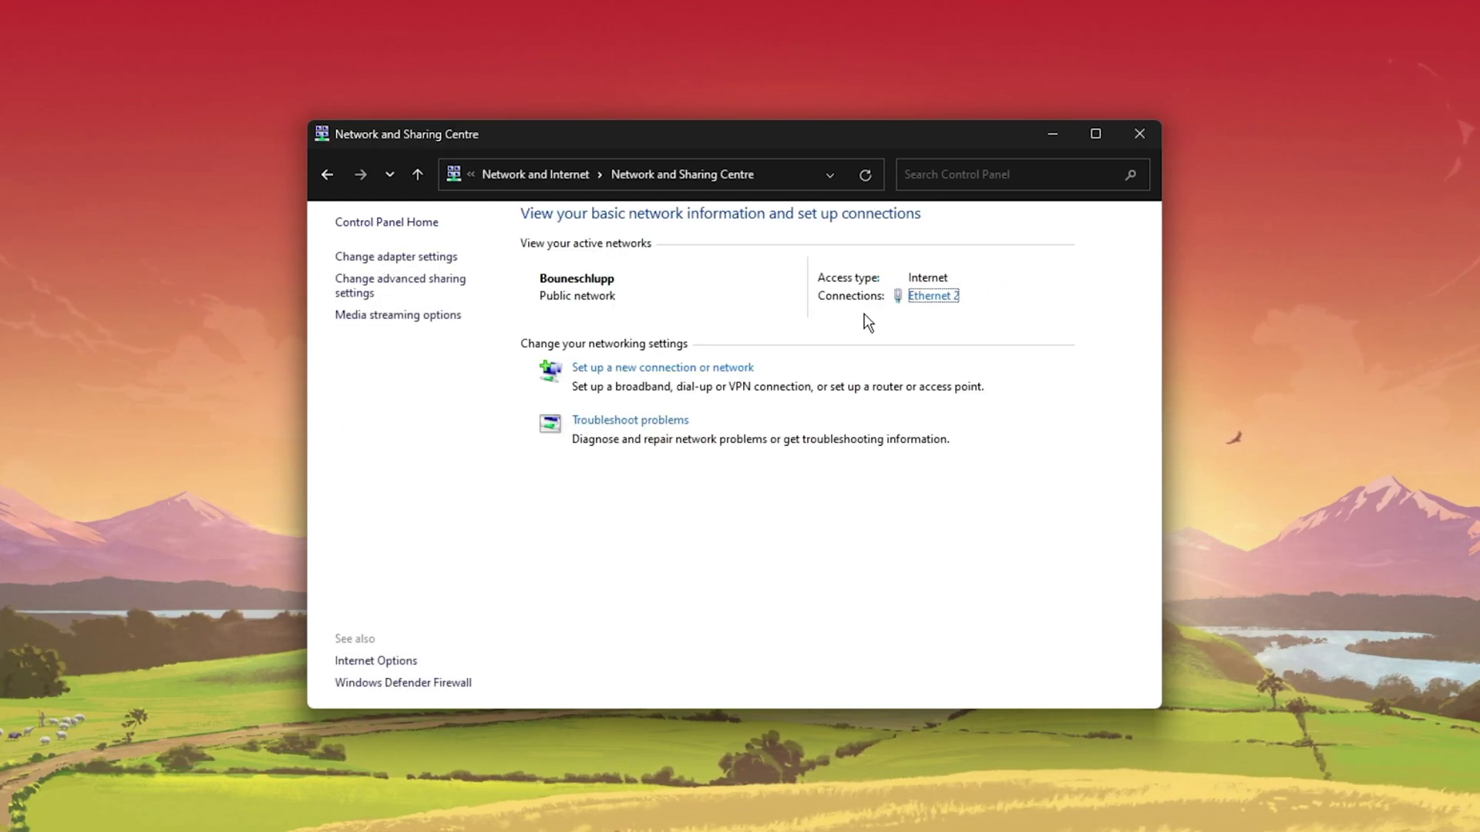
click(931, 297)
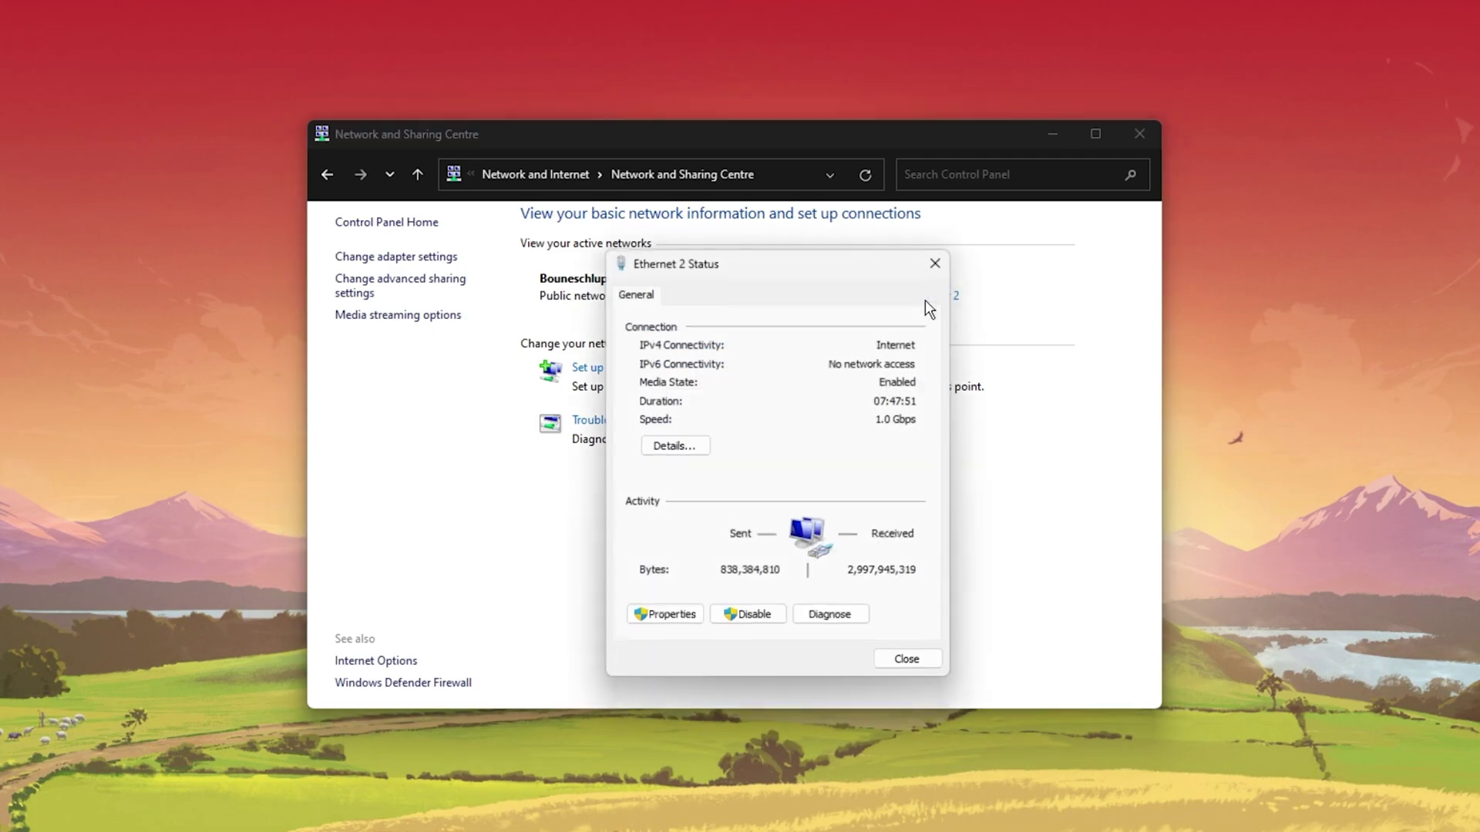
click(1140, 134)
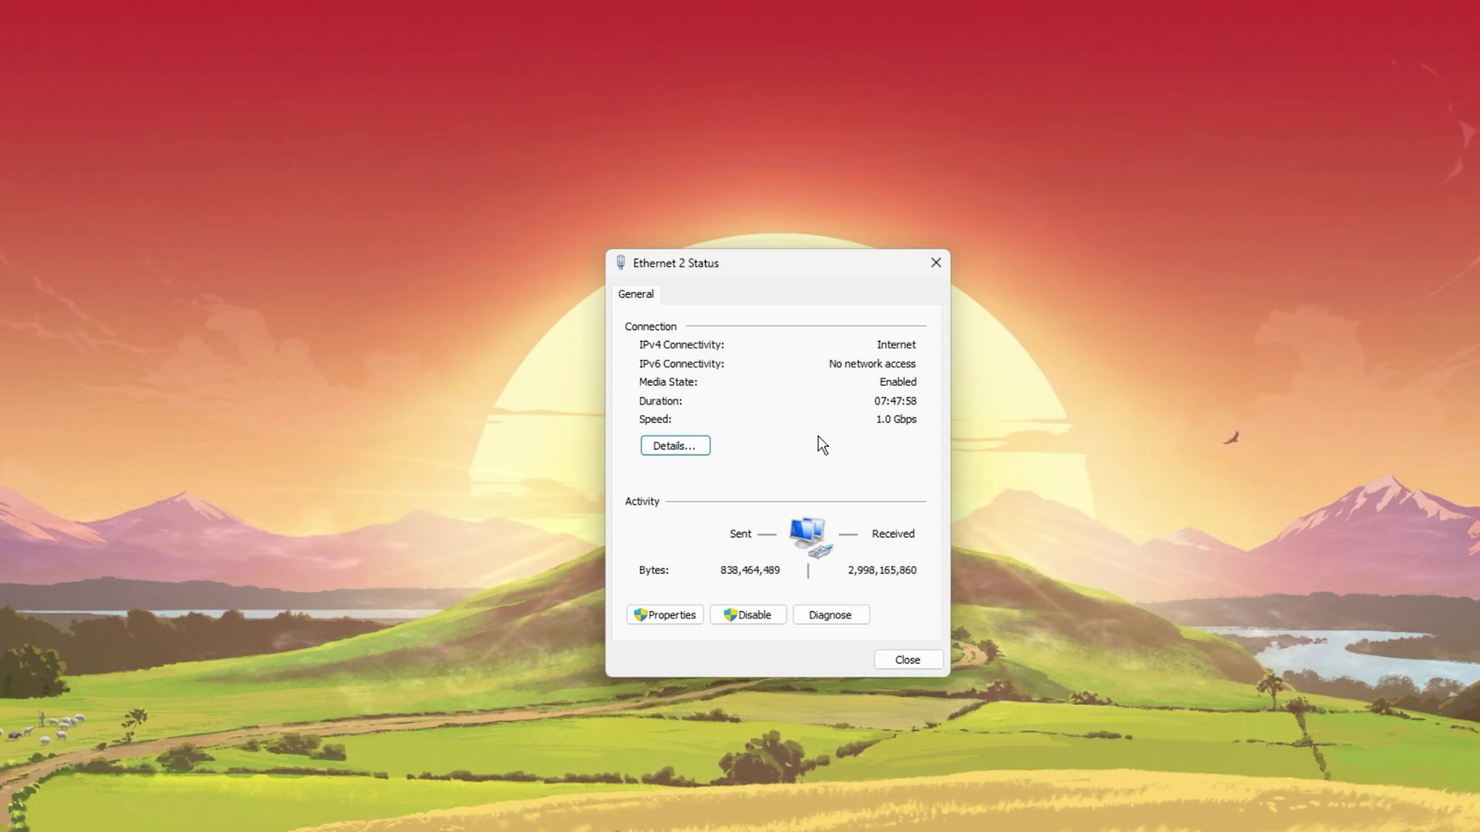
Step: Set Ethernet 2's IPv4 preferred DNS to 8.8.8.8 and alternate DNS to 8.8.4.4, and save
click(672, 614)
drag(837, 285, 1165, 321)
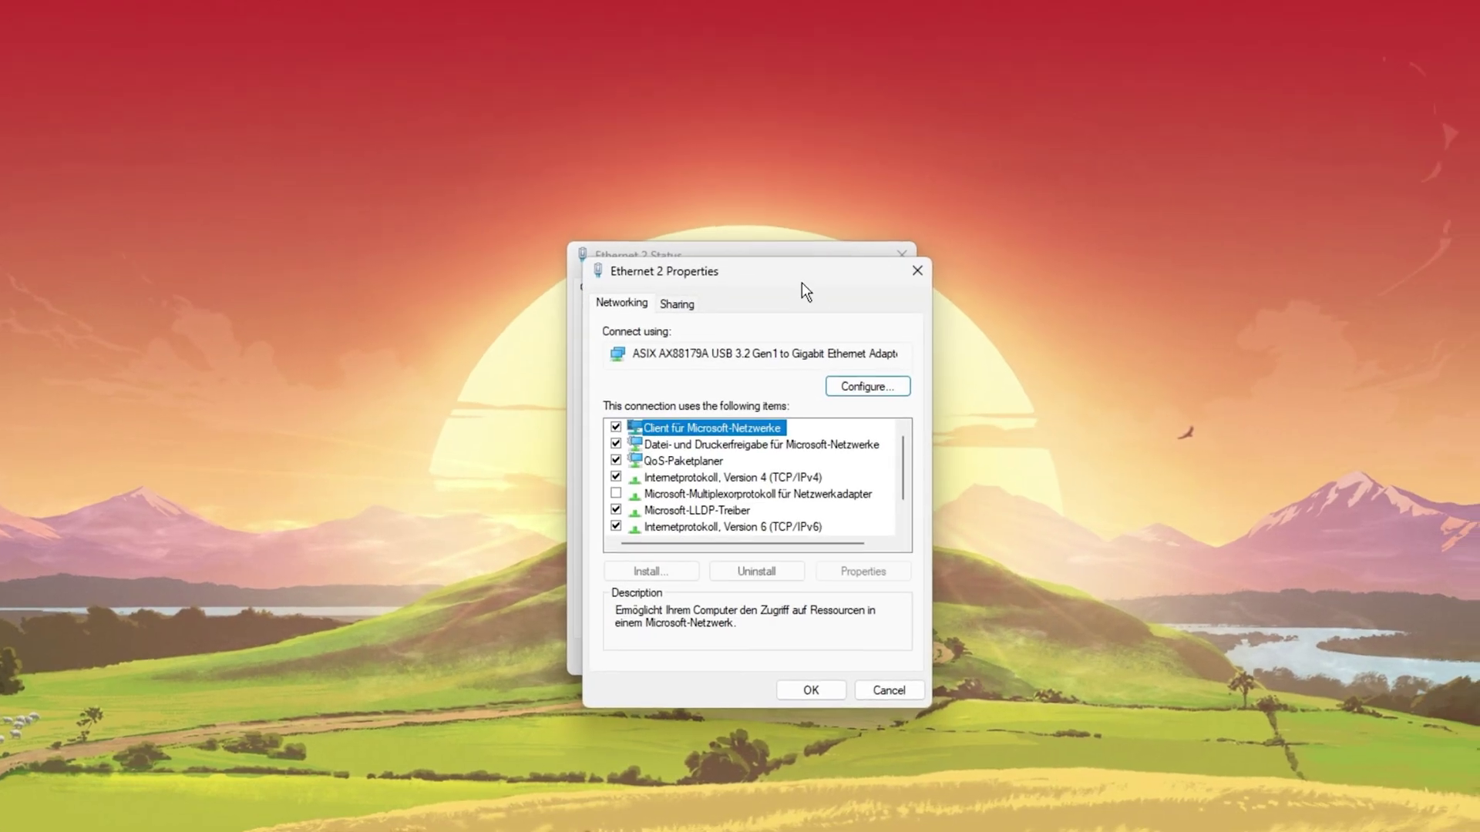
click(704, 421)
double_click(673, 404)
drag(724, 270, 1119, 166)
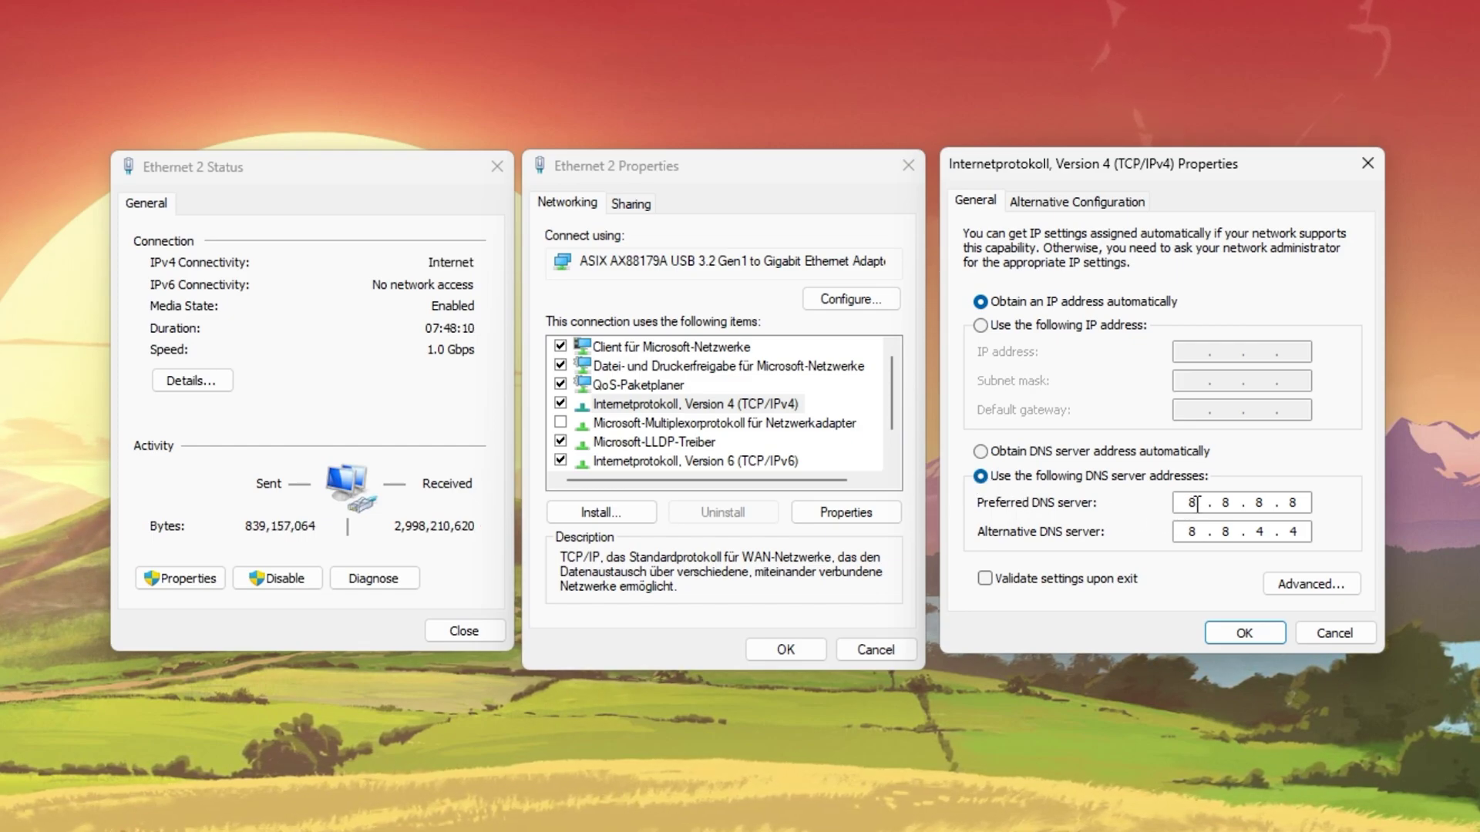
click(1242, 502)
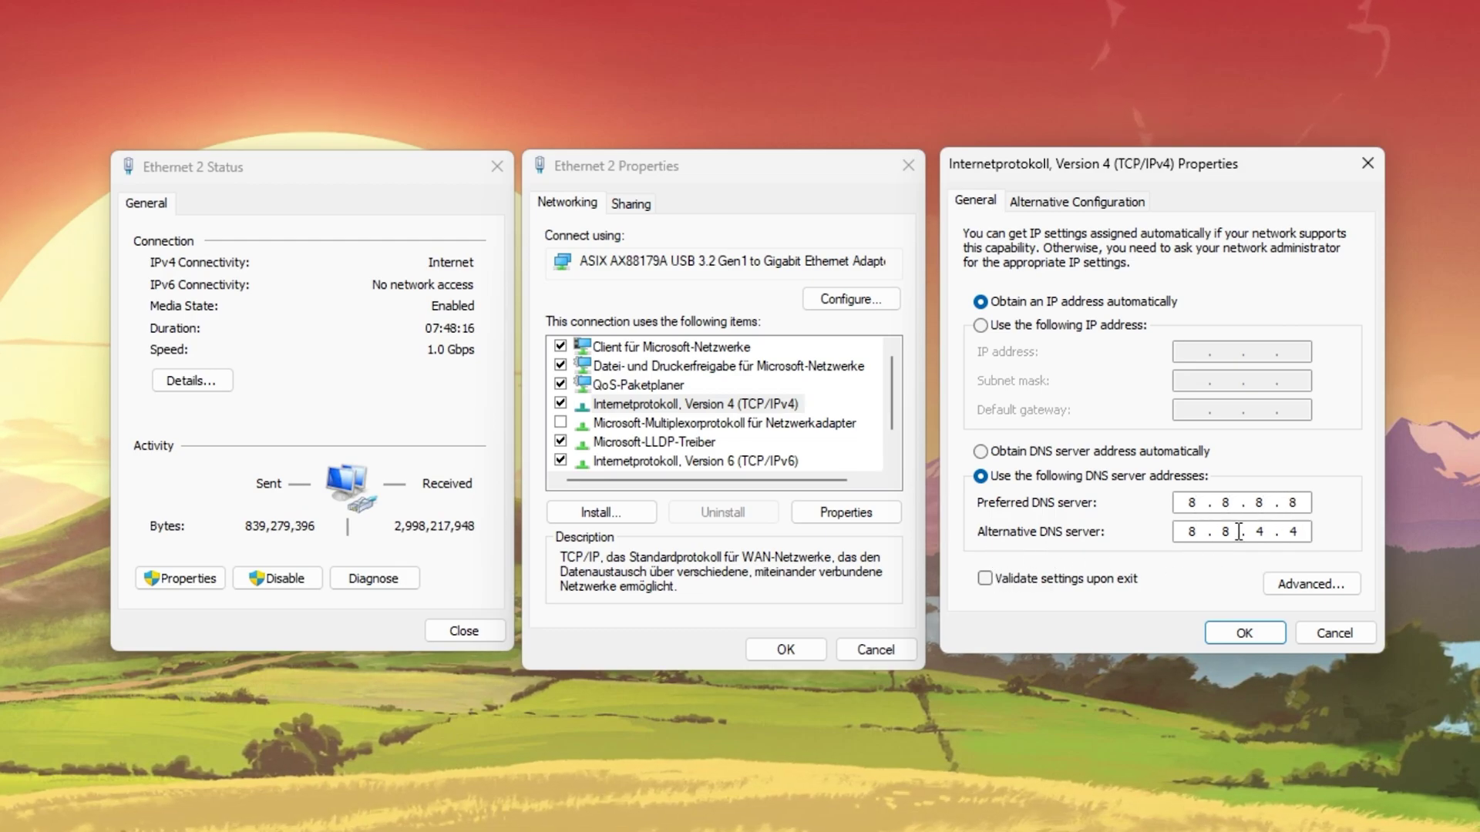
click(1275, 532)
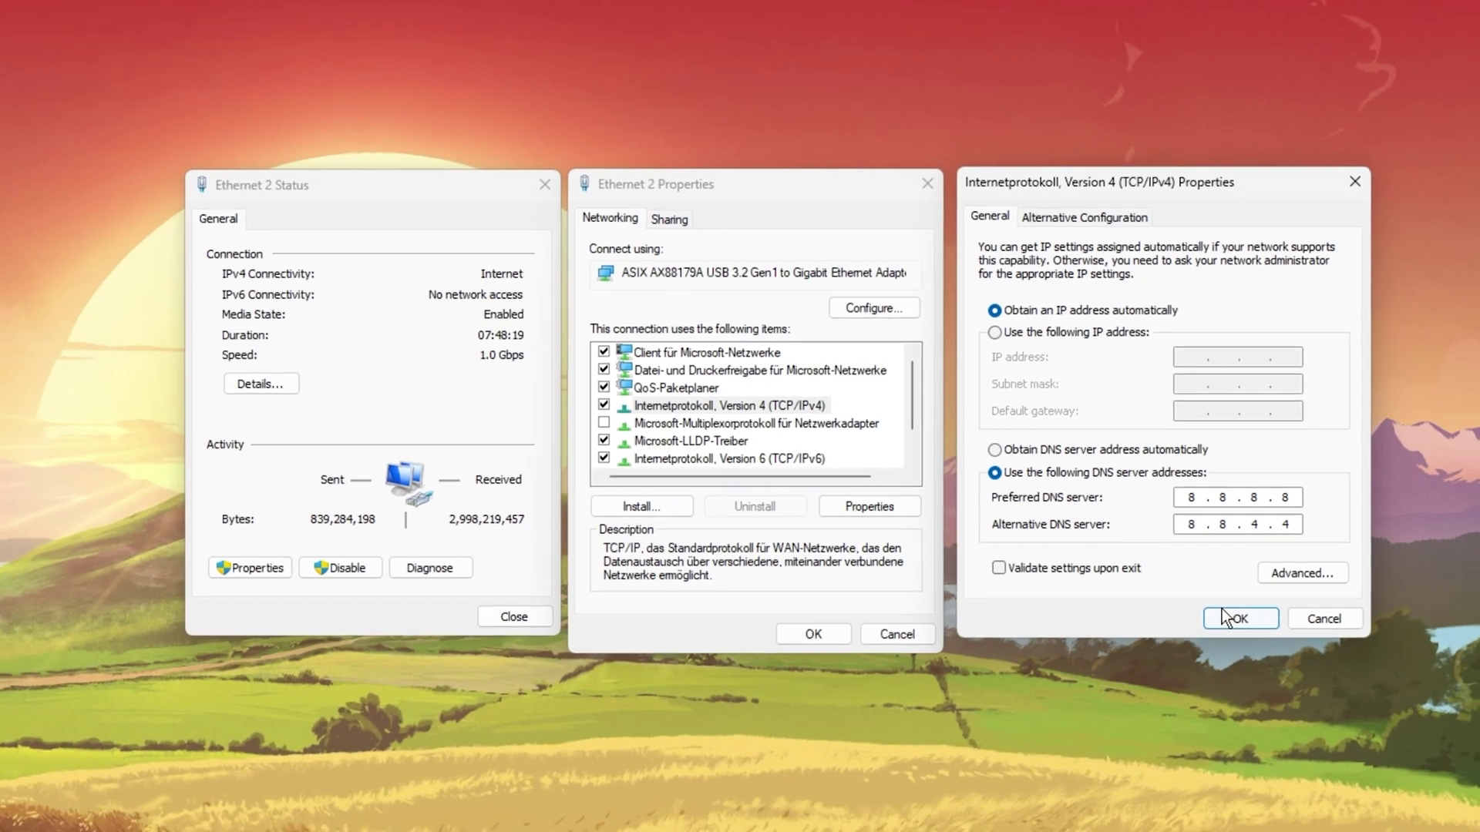
click(1244, 633)
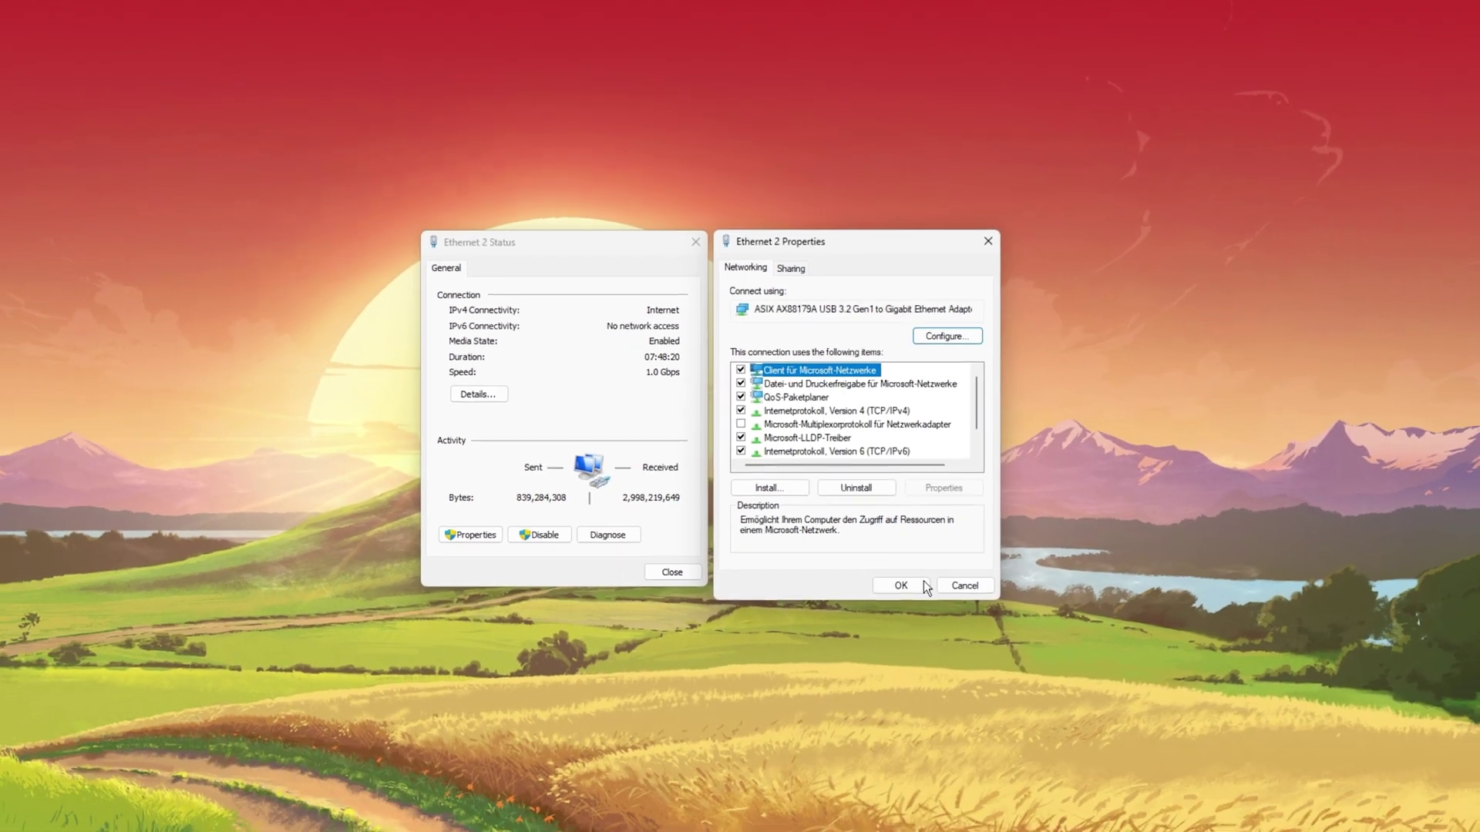
click(785, 649)
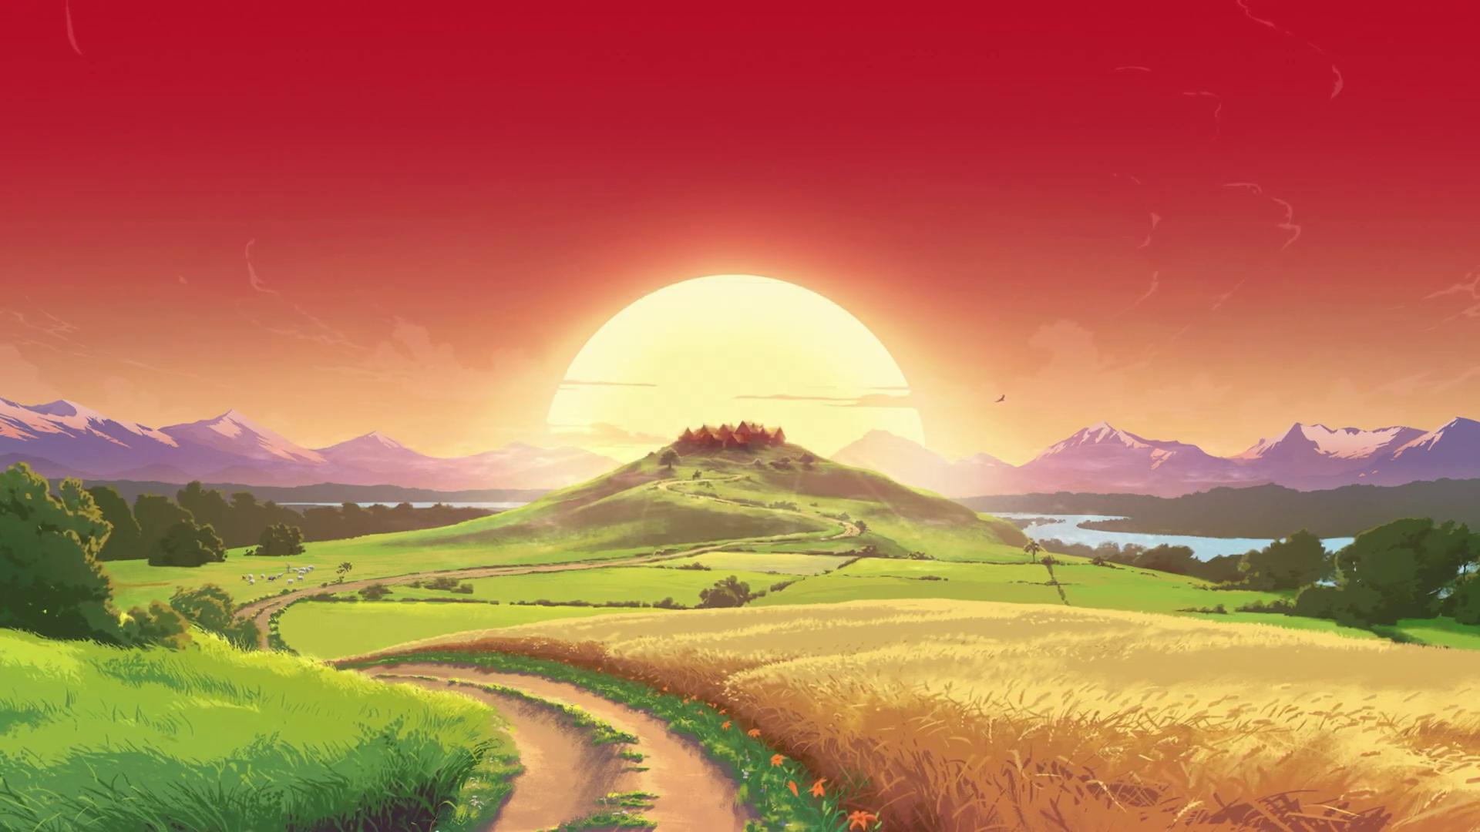
Step: Open Device Manager and expand the Network adapters list
key(super)
text(device manager)
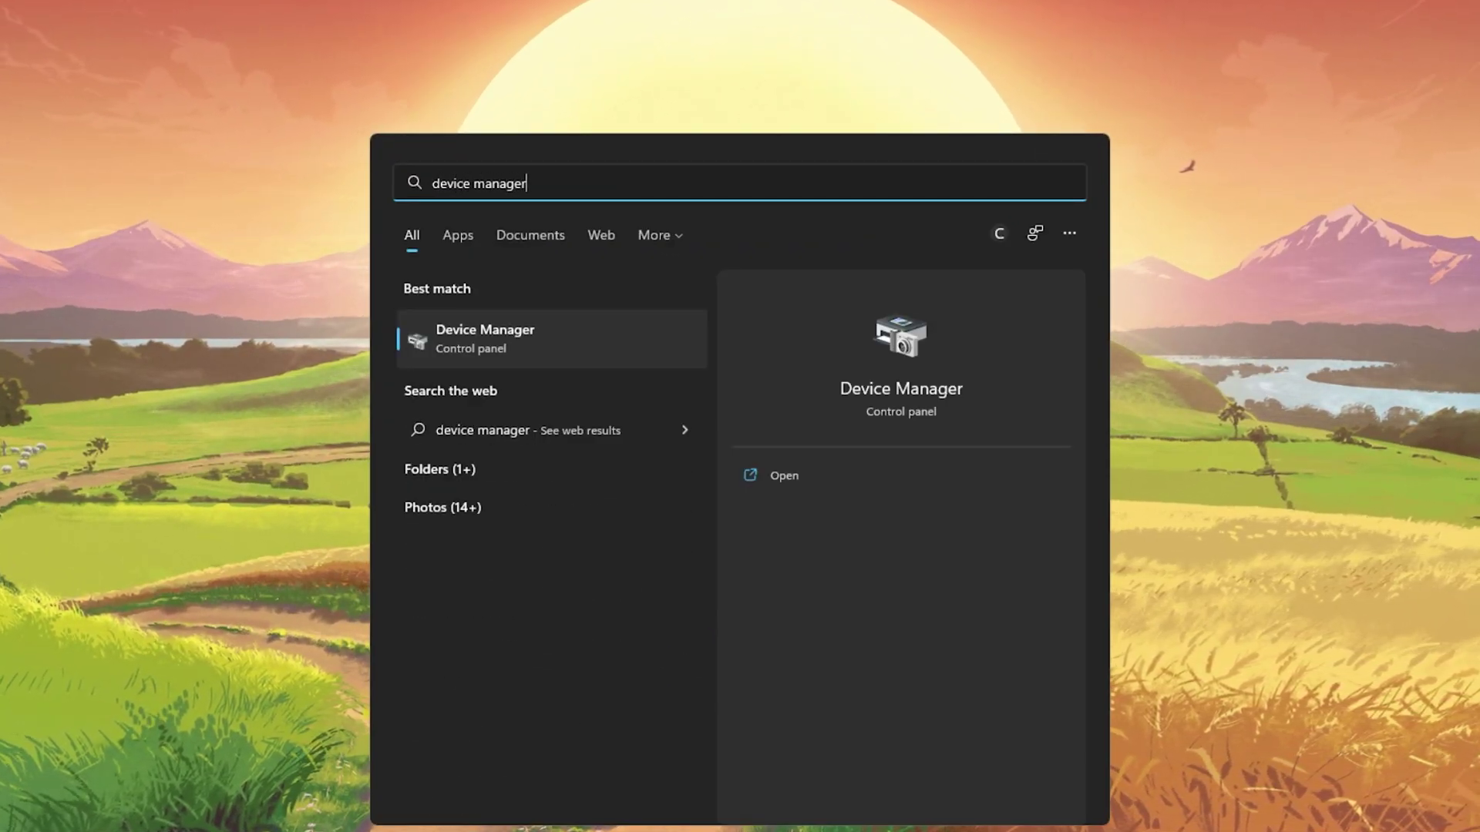
key(Return)
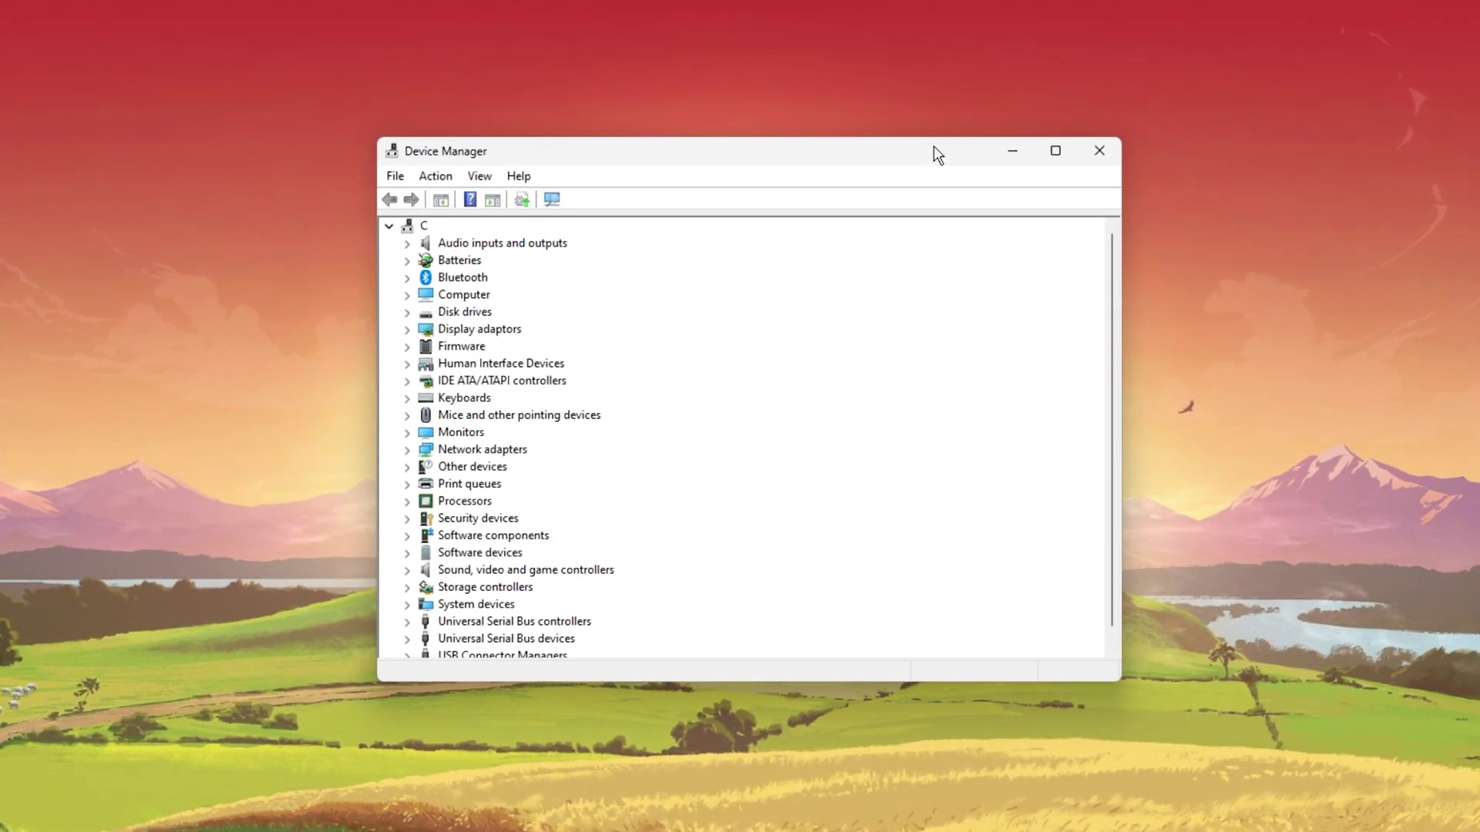
double_click(451, 454)
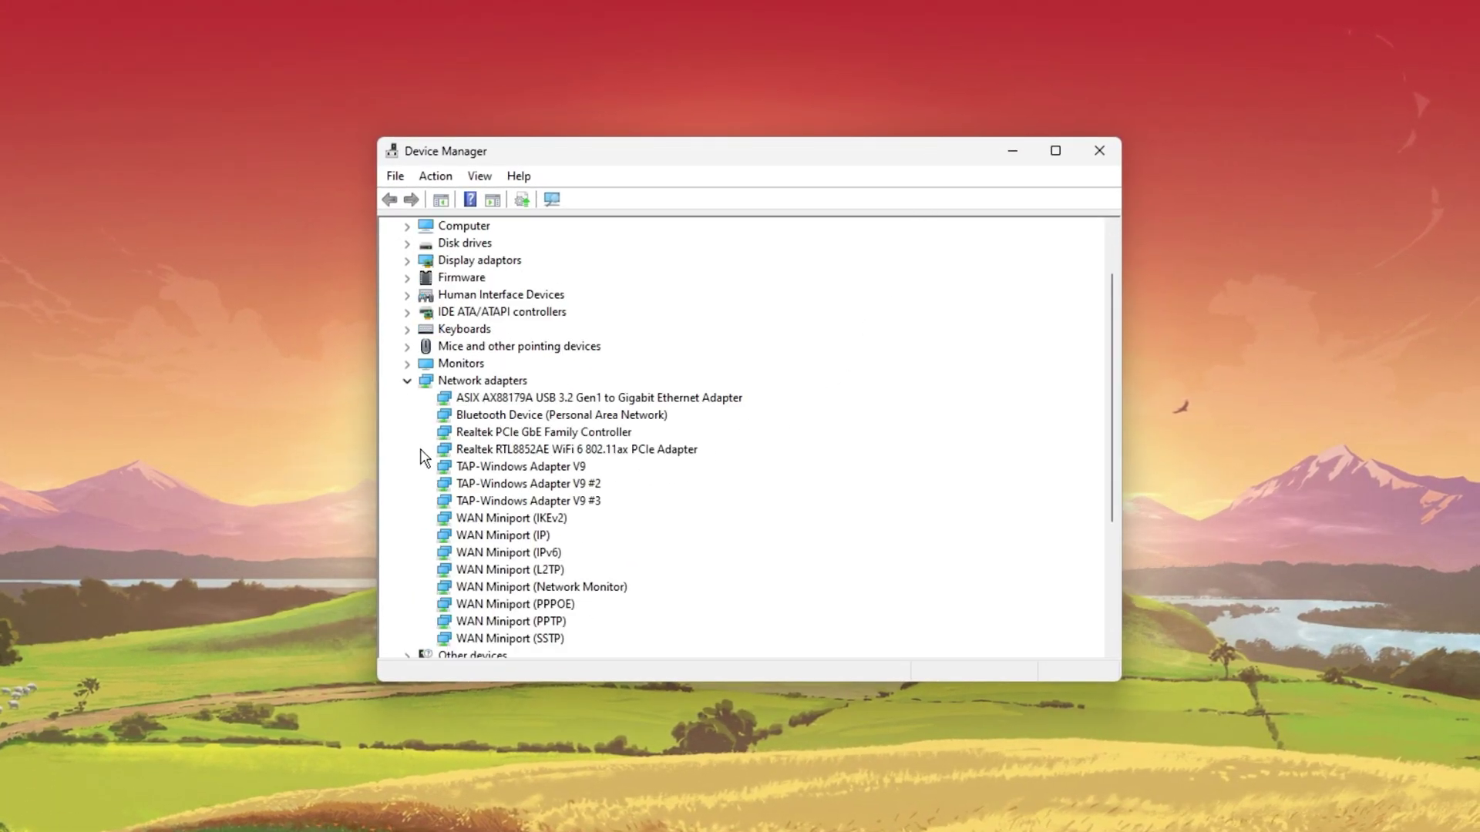
Step: Start Update driver for the Realtek RTL8852AE WiFi 6 adapter, then dismiss the wizard
click(601, 451)
right_click(601, 454)
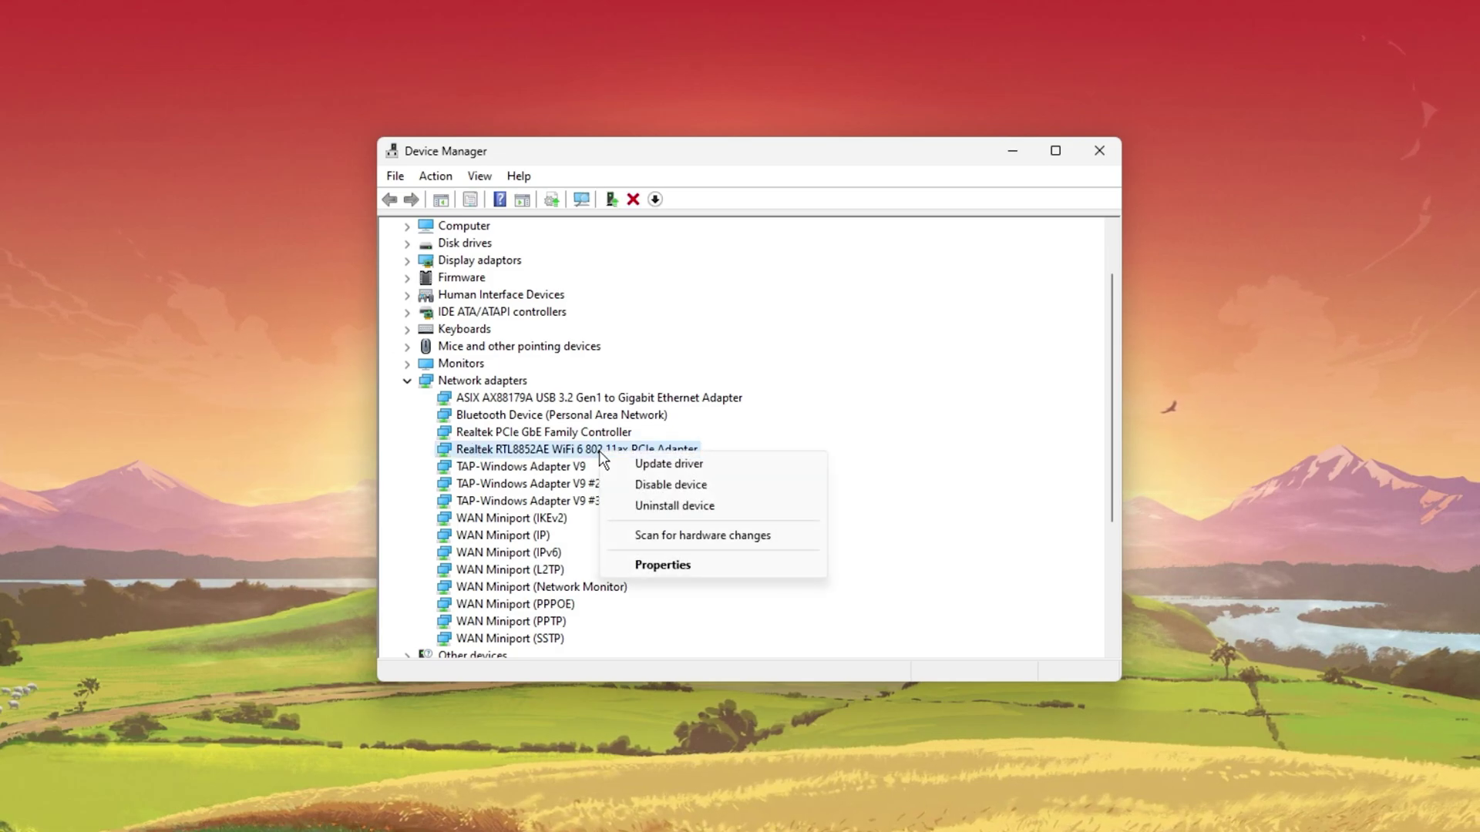
click(774, 456)
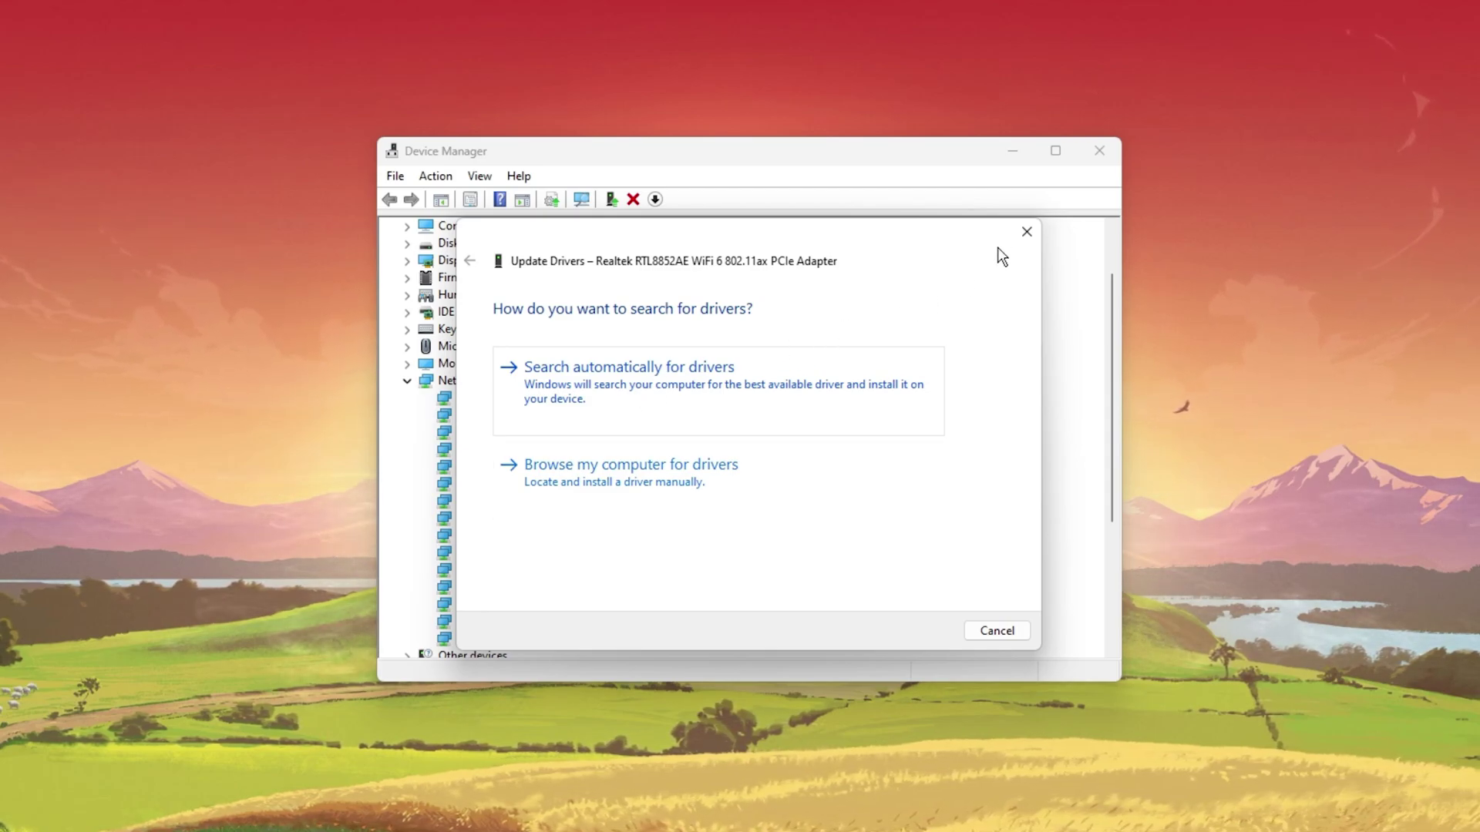
click(1024, 220)
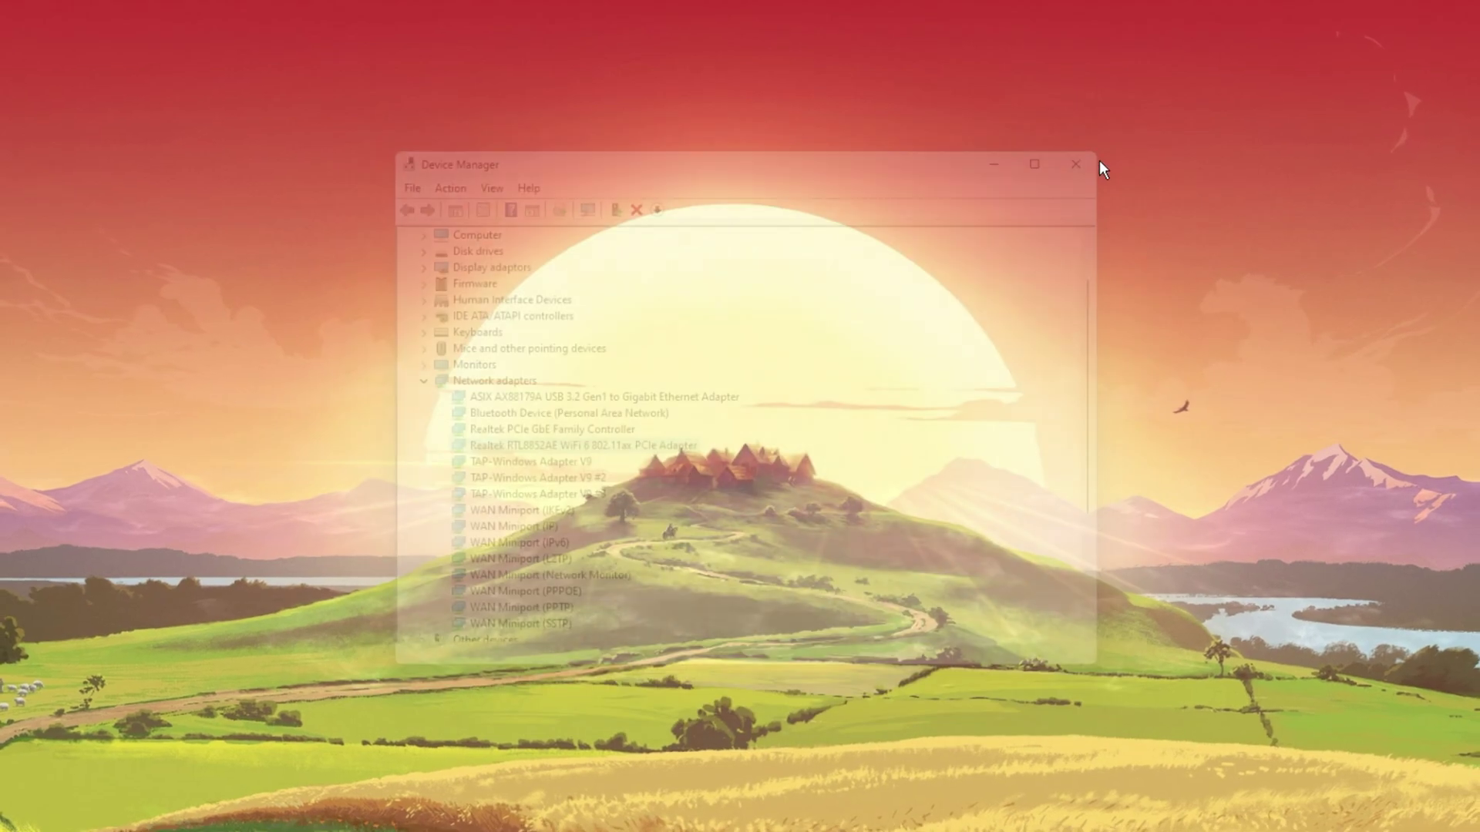